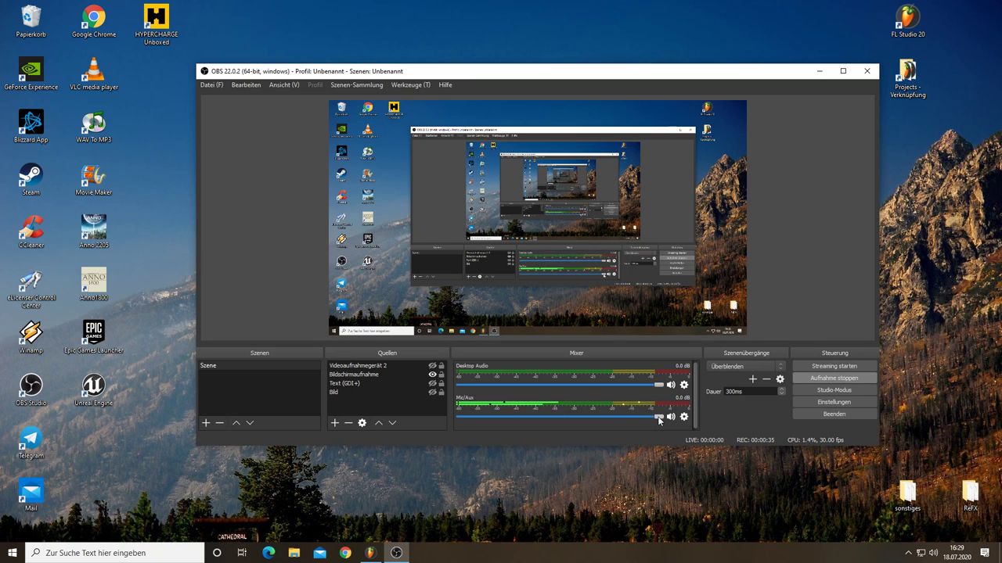
Step: Turn the Mic/Aux level in OBS all the way down and switch to FL Studio
{"action": "left_click_drag", "start_coordinate": [659, 419], "coordinate": [407, 429]}
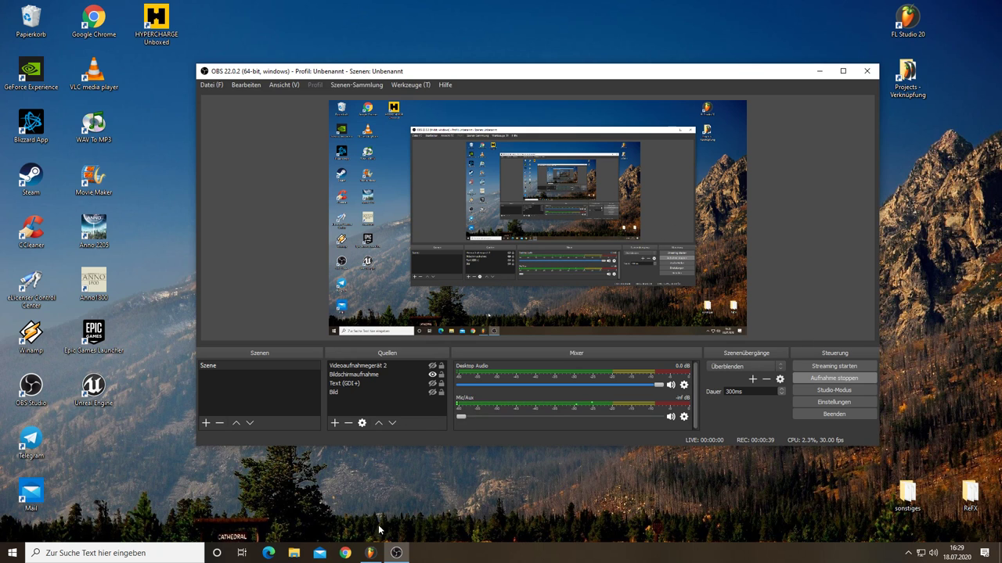
{"action": "left_click", "coordinate": [370, 553]}
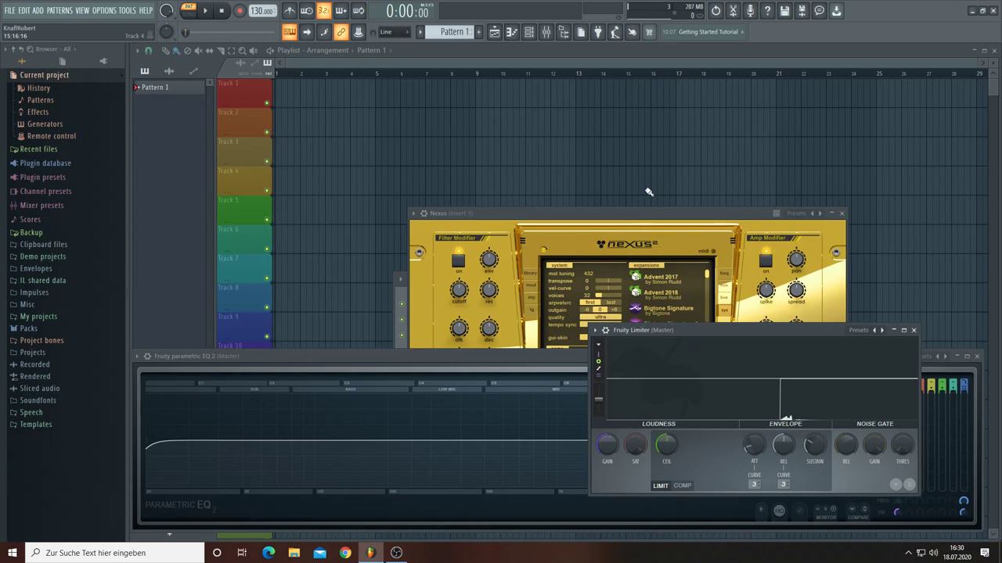
Step: Show the channel rack in the upper part of the workspace and open the first Nexus channel's plugin
{"action": "left_click", "coordinate": [529, 31]}
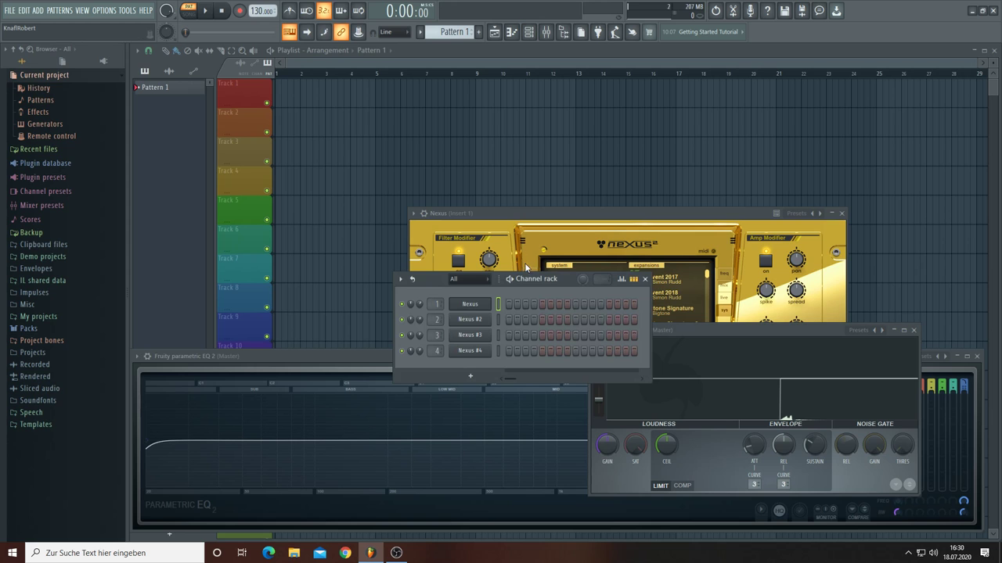
{"action": "left_click_drag", "start_coordinate": [528, 276], "coordinate": [399, 108]}
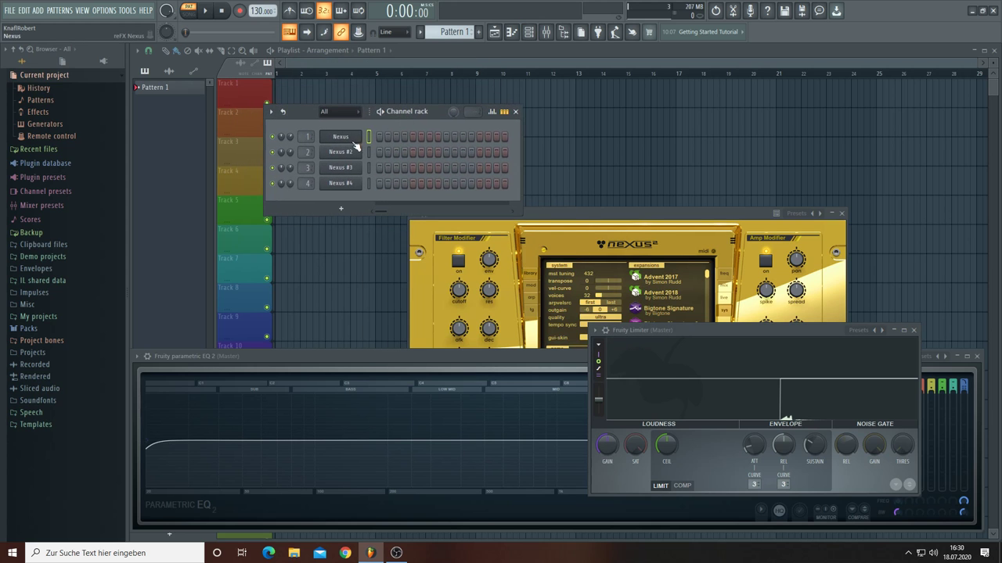
{"action": "left_click", "coordinate": [341, 140]}
{"action": "left_click", "coordinate": [341, 141]}
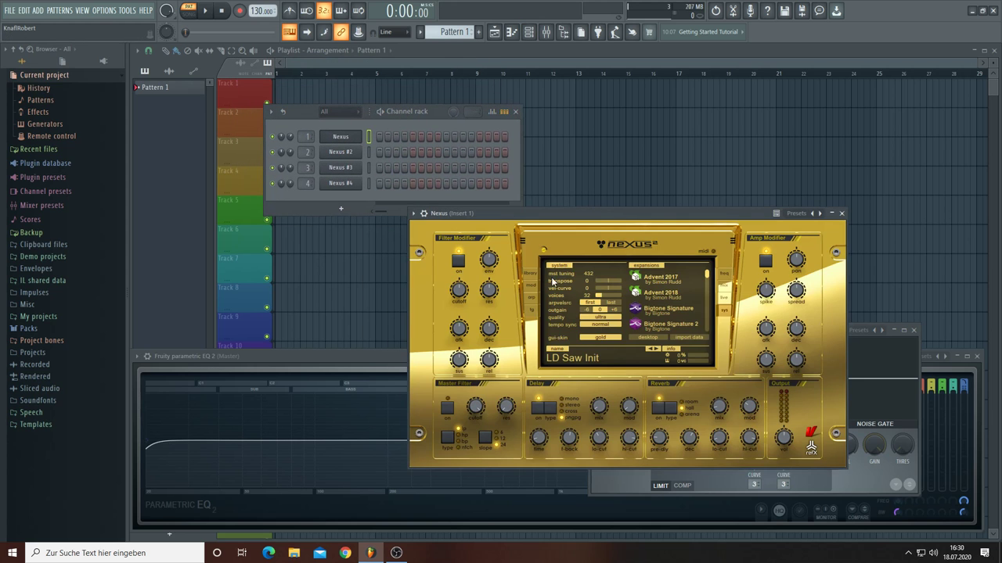
Step: Load the PD Self Hypnosis preset from the XP Hollywood Synth category into the first Nexus
{"action": "left_click", "coordinate": [525, 275]}
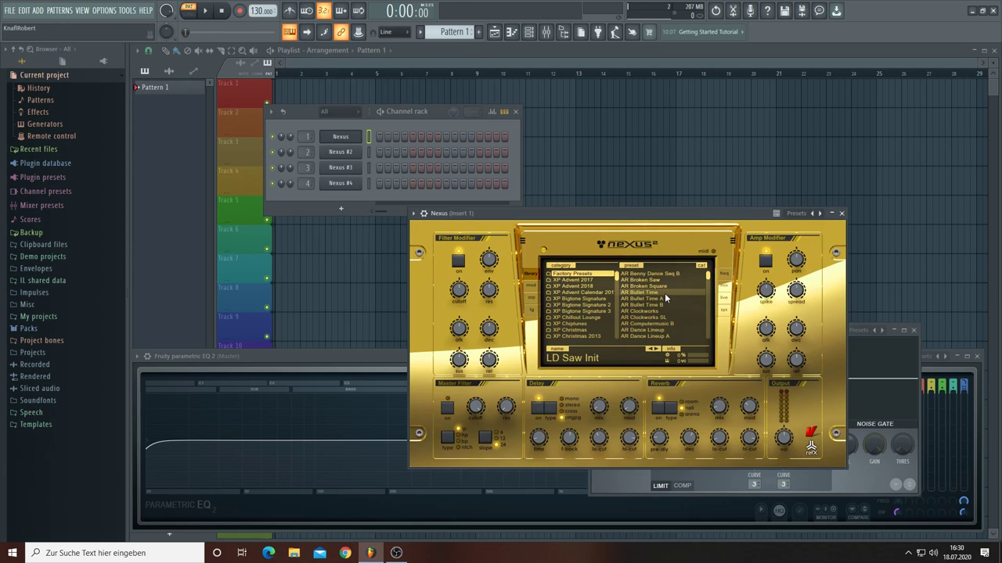
{"action": "scroll", "coordinate": [586, 284], "scroll_direction": "down", "scroll_amount": 3}
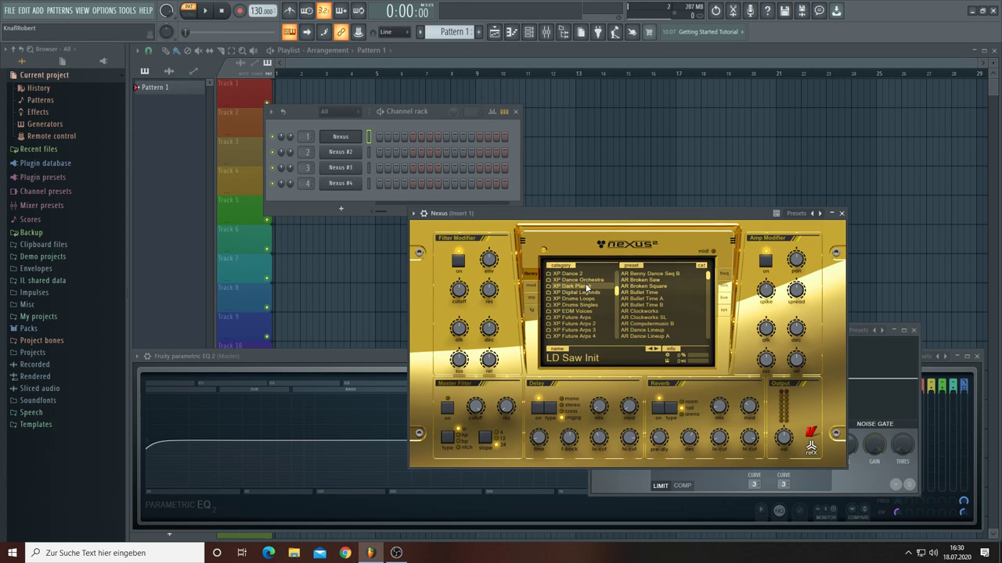
{"action": "scroll", "coordinate": [585, 300], "scroll_direction": "down", "scroll_amount": 5}
{"action": "left_click", "coordinate": [583, 274]}
{"action": "left_click_drag", "start_coordinate": [708, 273], "coordinate": [710, 322]}
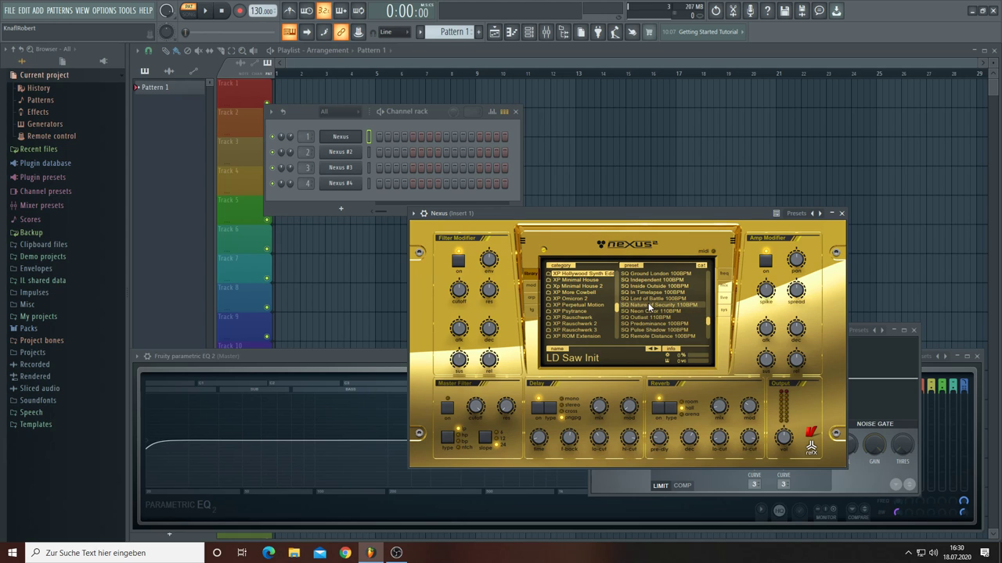
{"action": "scroll", "coordinate": [648, 303], "scroll_direction": "up", "scroll_amount": 5}
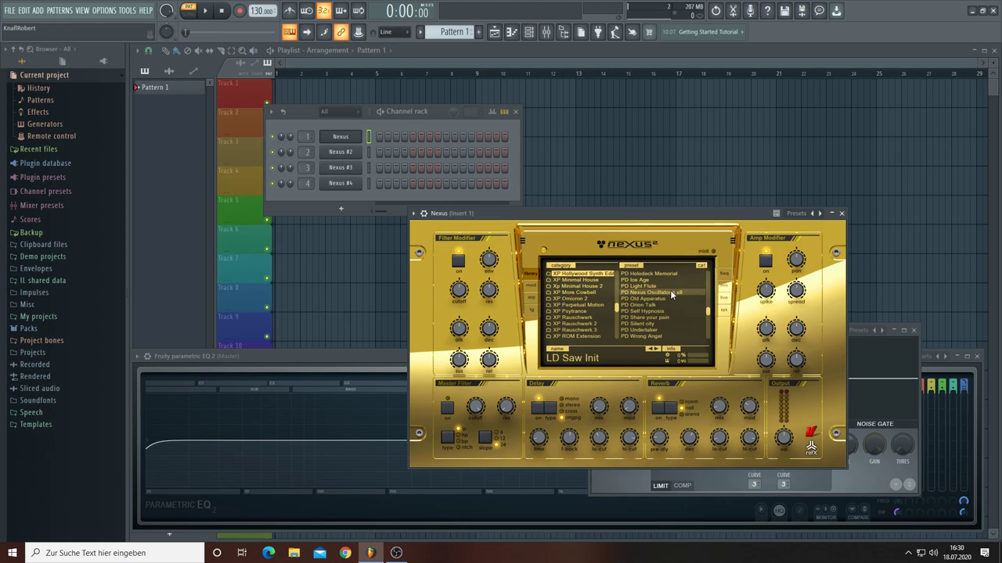
{"action": "left_click", "coordinate": [639, 311]}
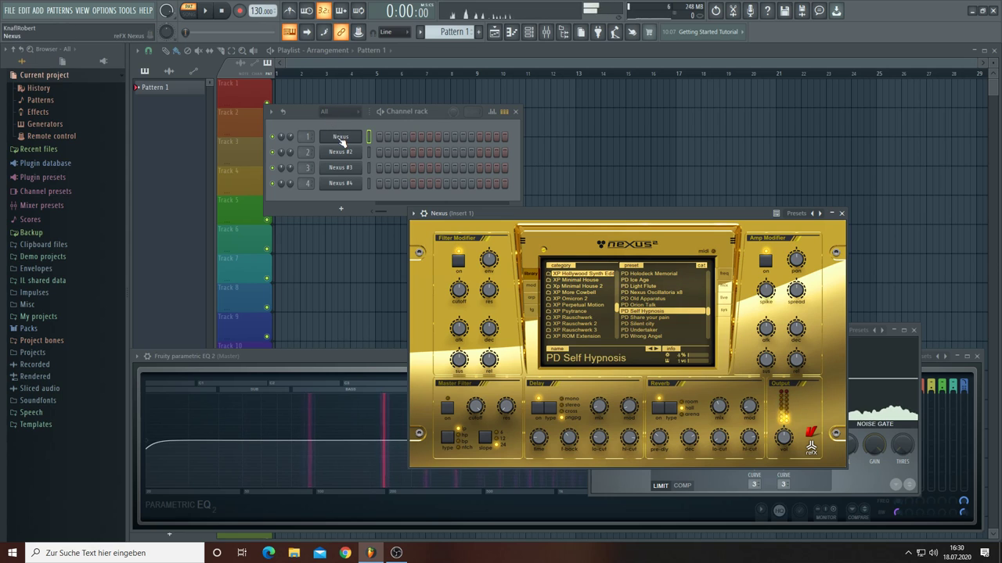
Step: Show the system settings of the first Nexus and clone its channel
{"action": "left_click", "coordinate": [725, 312]}
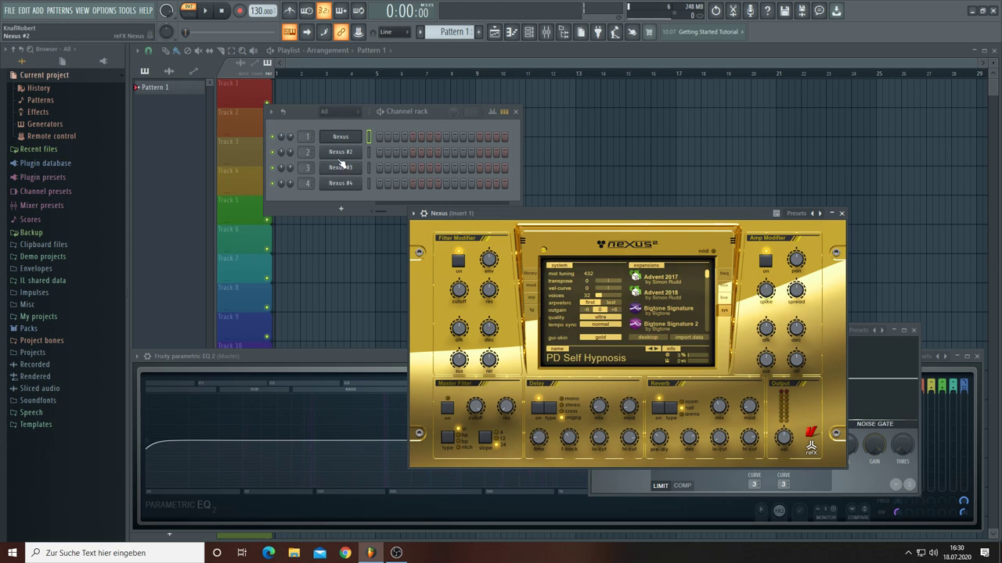
{"action": "right_click", "coordinate": [333, 134]}
{"action": "left_click", "coordinate": [382, 227]}
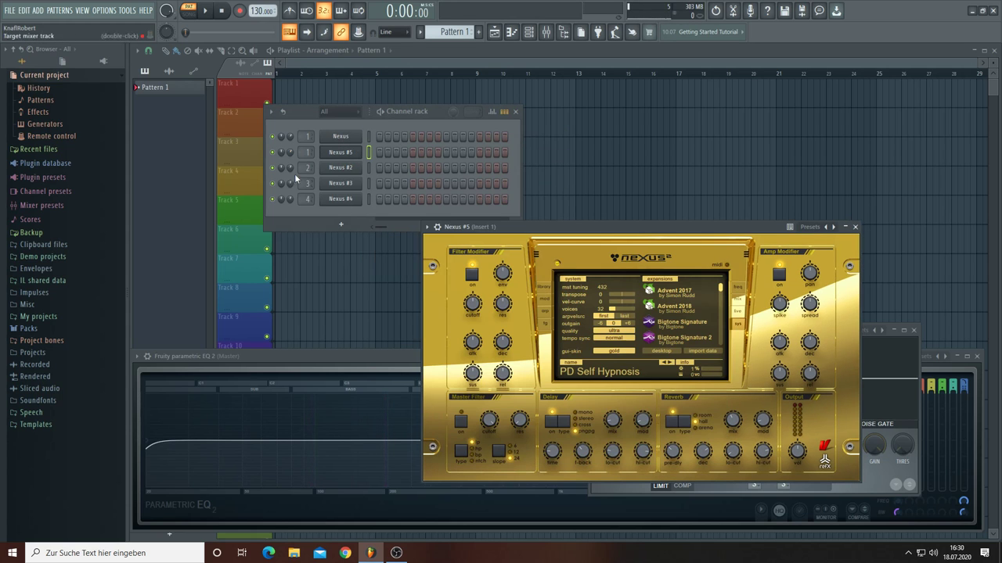
Step: Adjust the panning of the original Nexus and its clone, and set the clone's master tuning to 440
{"action": "left_click_drag", "start_coordinate": [281, 136], "coordinate": [281, 153]}
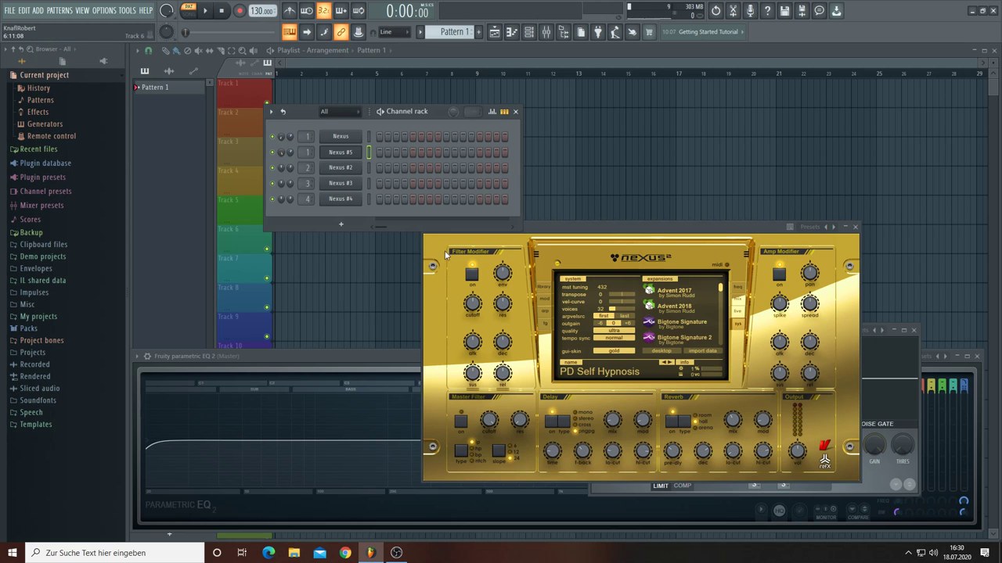
{"action": "left_click", "coordinate": [340, 152]}
{"action": "left_click", "coordinate": [341, 152]}
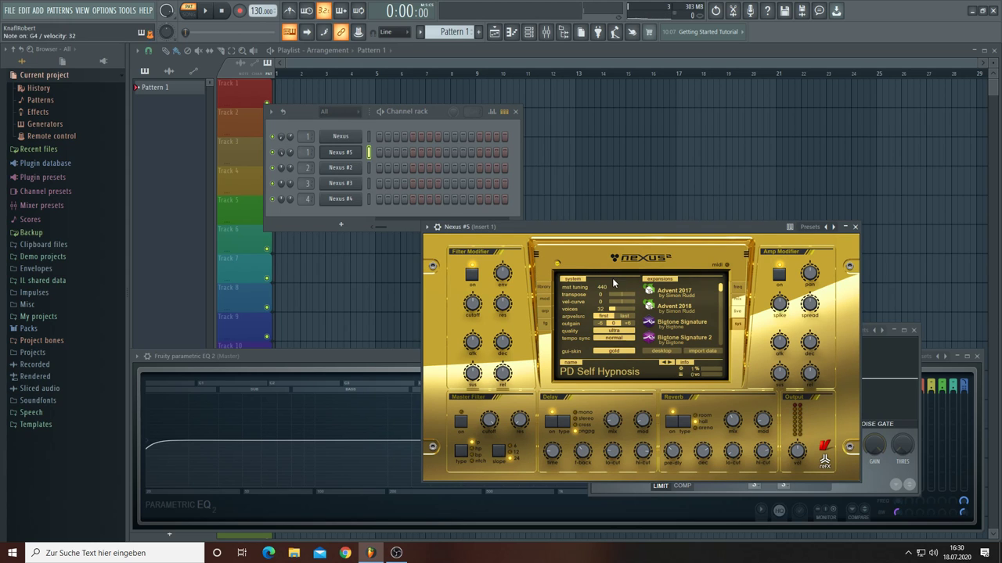
{"action": "left_click", "coordinate": [359, 138]}
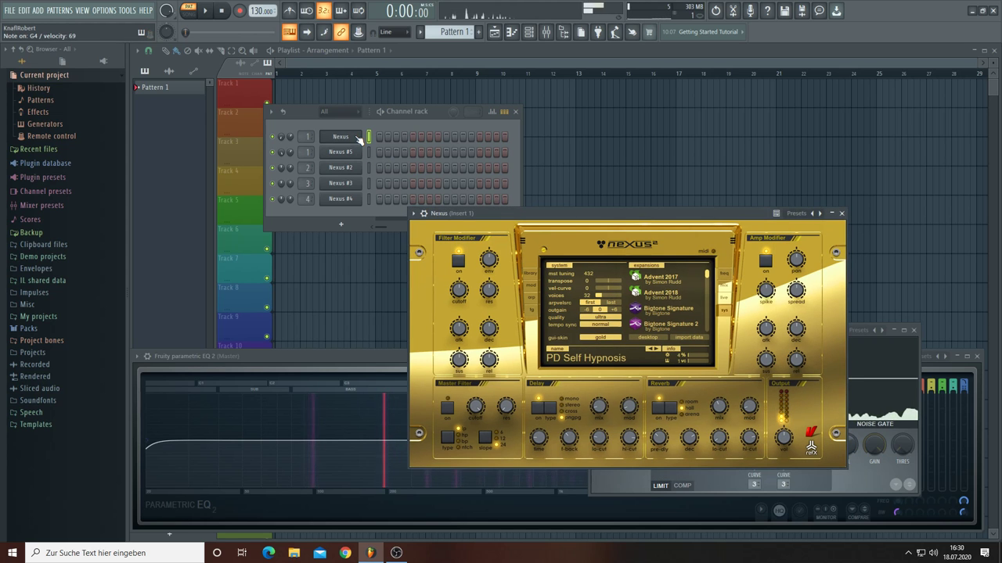
Step: Insert a Layer channel directly below the cloned Nexus #5 channel
{"action": "left_click", "coordinate": [358, 170]}
{"action": "right_click", "coordinate": [358, 171]}
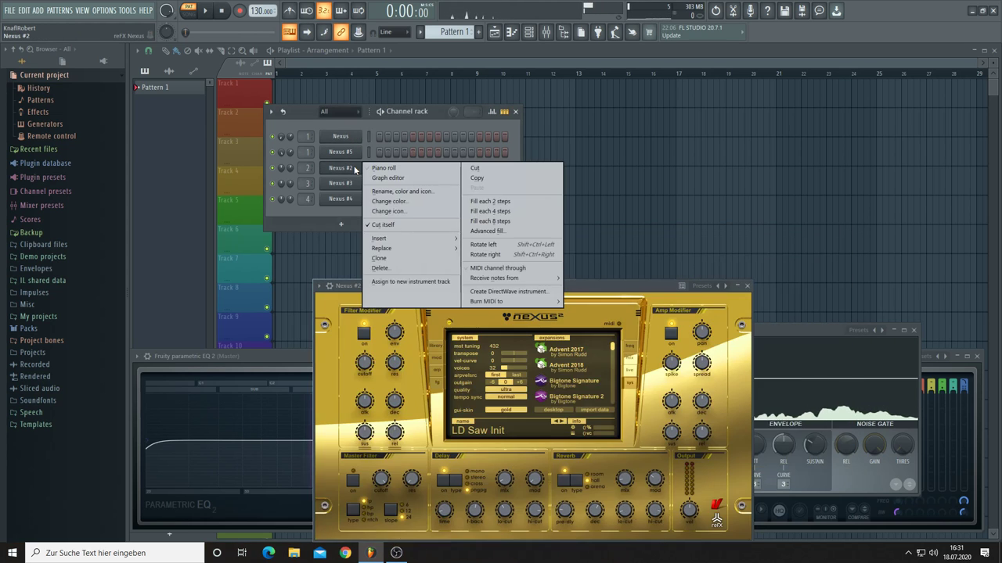
{"action": "mouse_move", "coordinate": [391, 239]}
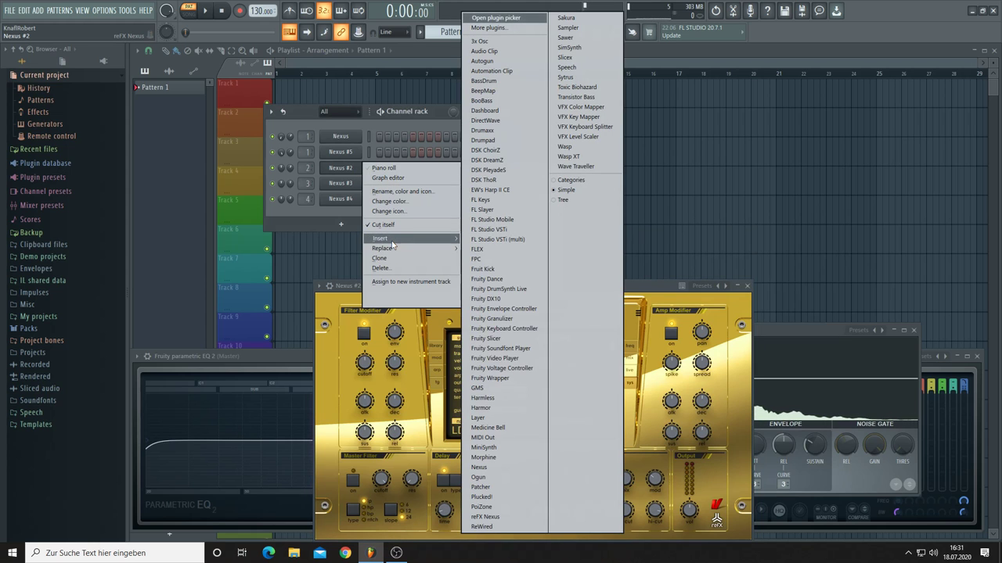
{"action": "left_click", "coordinate": [479, 418]}
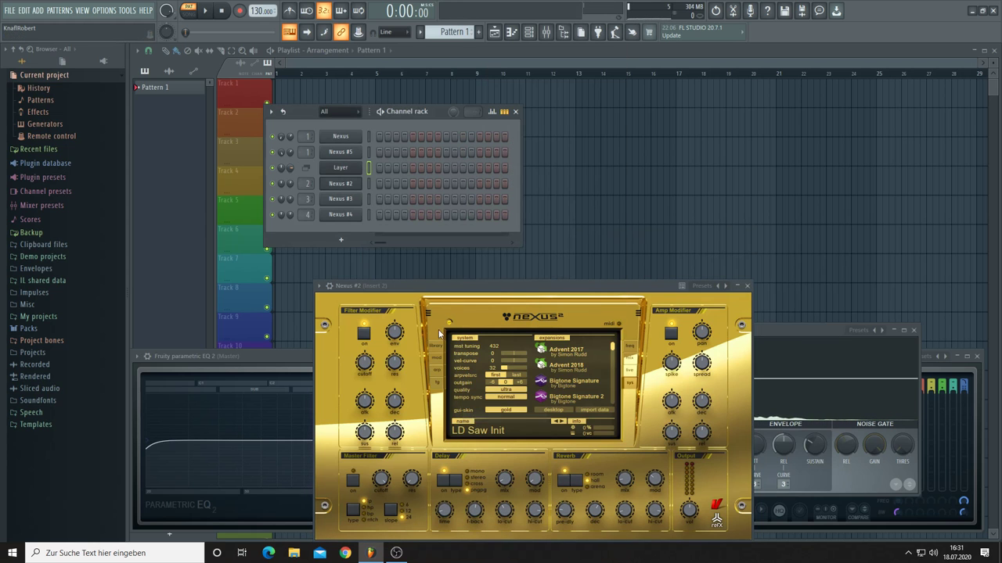
Step: Assign the Nexus and Nexus #5 channels as children of the Layer channel
{"action": "left_click", "coordinate": [342, 168]}
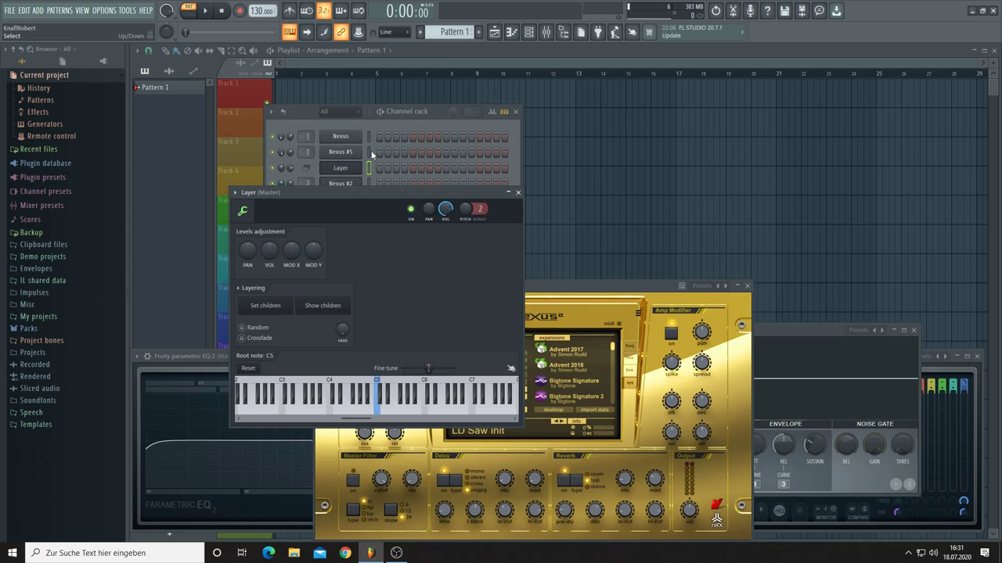
{"action": "left_click", "coordinate": [371, 141]}
{"action": "left_click", "coordinate": [340, 169]}
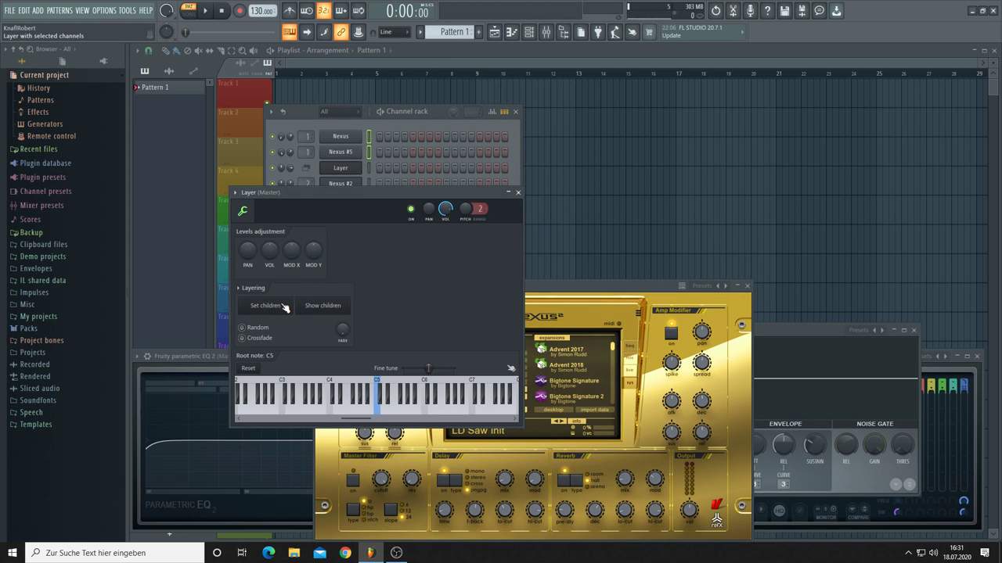
{"action": "left_click", "coordinate": [341, 168]}
{"action": "left_click", "coordinate": [341, 169]}
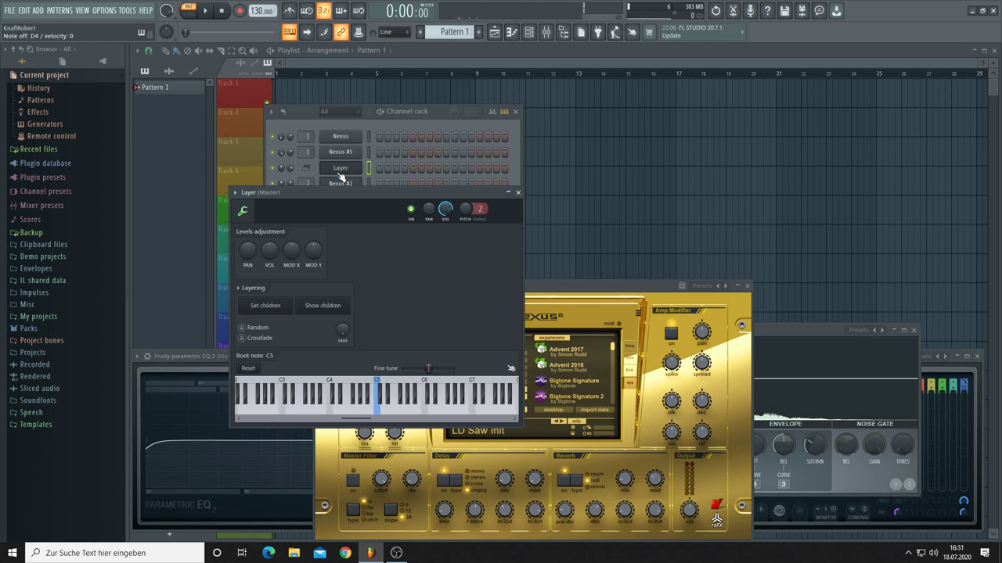
Step: Load Fruity Reeverb 2 into the first effect slot of mixer track Insert 1 with the Cathedral preset
{"action": "left_click", "coordinate": [547, 32]}
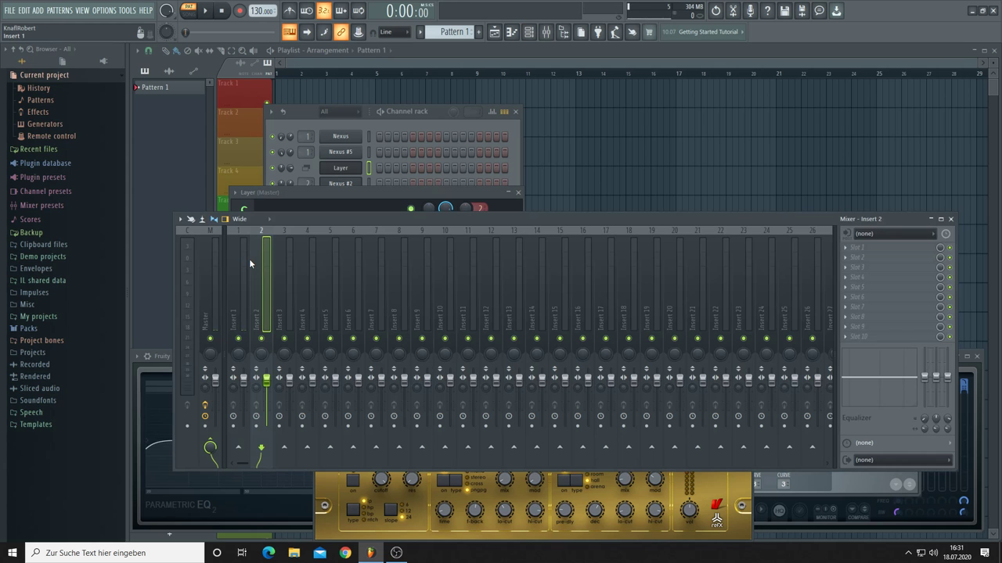
{"action": "left_click", "coordinate": [332, 172]}
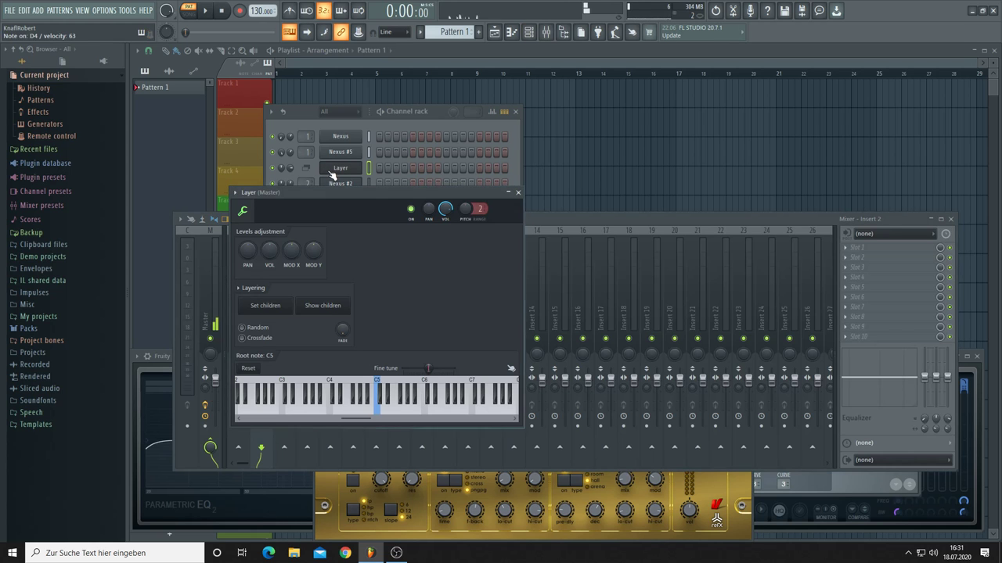
{"action": "left_click_drag", "start_coordinate": [324, 193], "coordinate": [482, 183]}
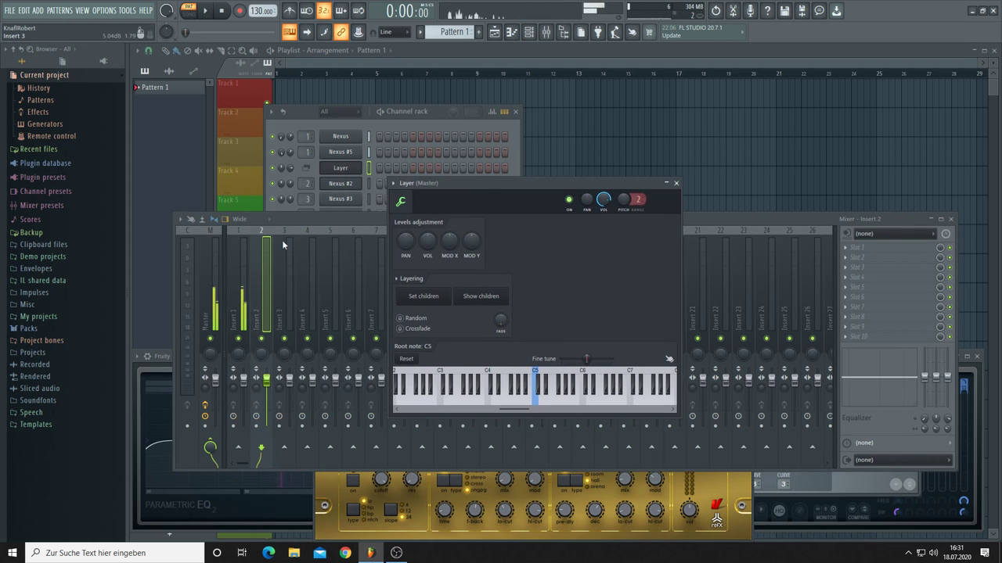
{"action": "left_click", "coordinate": [236, 247]}
{"action": "left_click", "coordinate": [850, 252]}
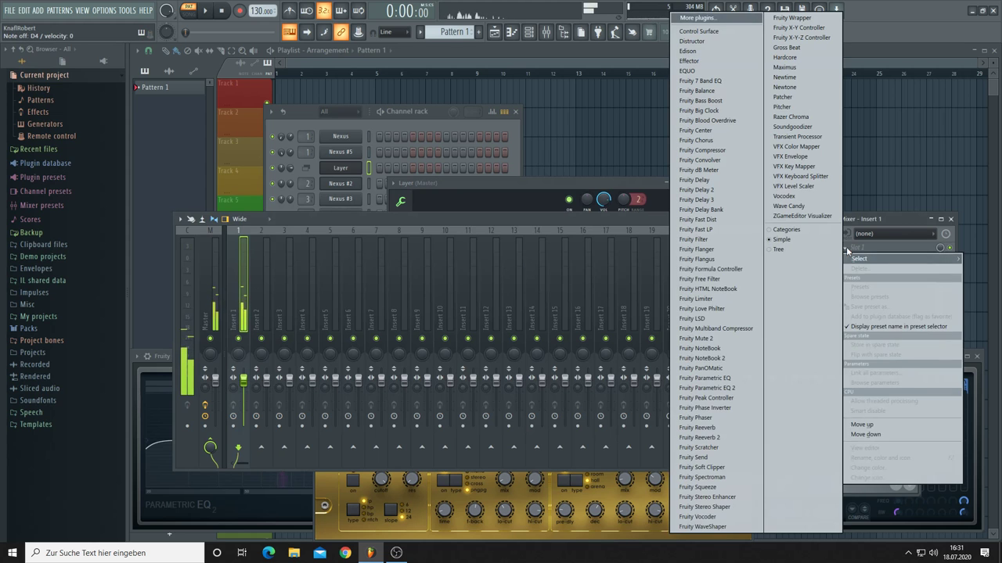
{"action": "left_click", "coordinate": [720, 439]}
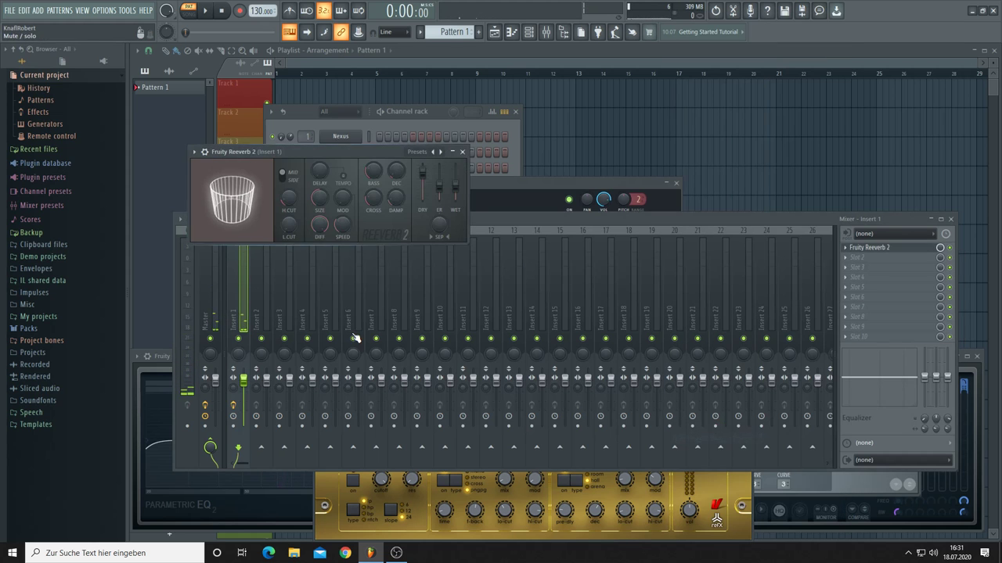
{"action": "left_click", "coordinate": [442, 152]}
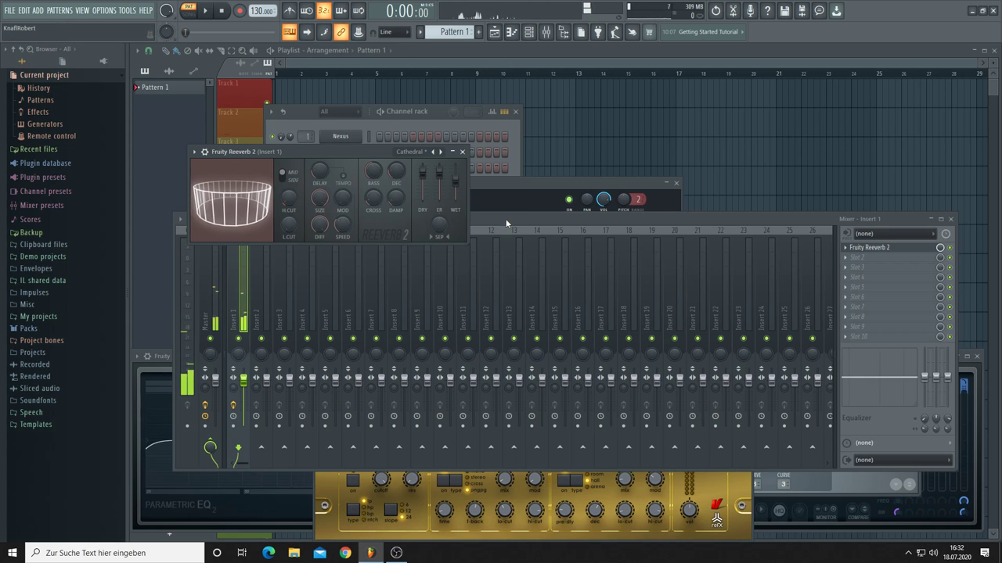
Step: Clear the open windows from the workspace and add Wave Candy to the second effect slot of Insert 1
{"action": "left_click", "coordinate": [529, 32]}
{"action": "key", "text": "F12"}
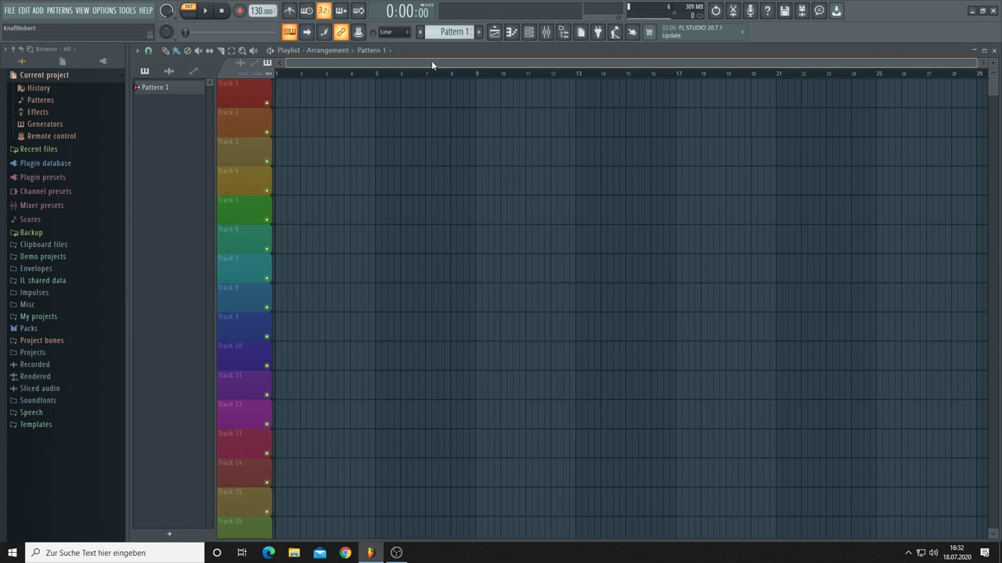
{"action": "left_click", "coordinate": [546, 32]}
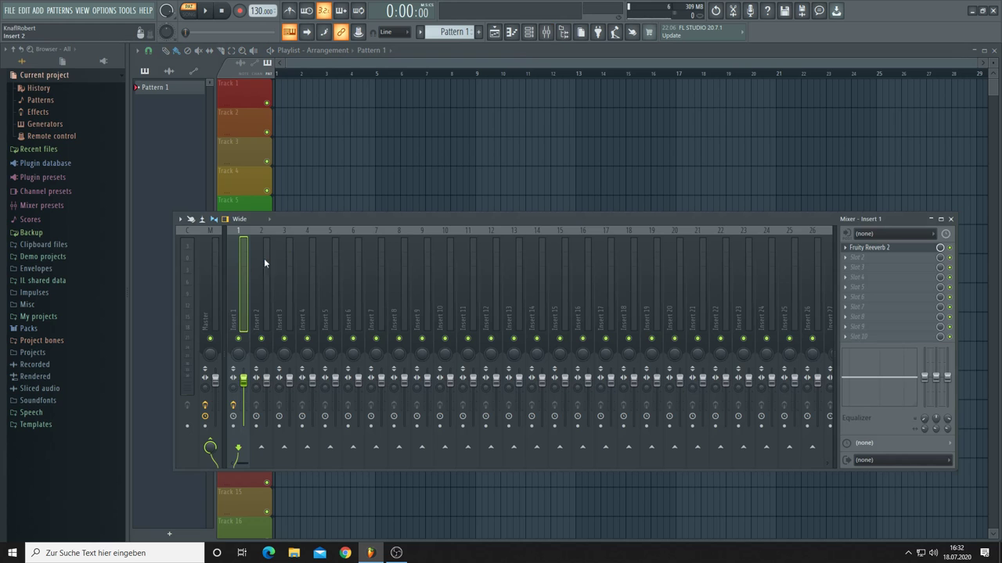
{"action": "left_click", "coordinate": [852, 259]}
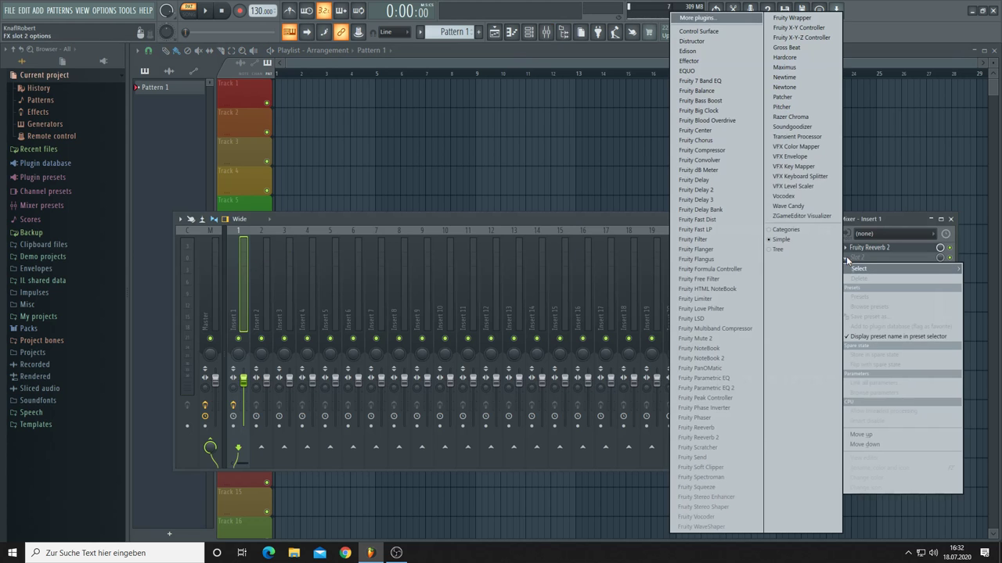
{"action": "left_click", "coordinate": [792, 207]}
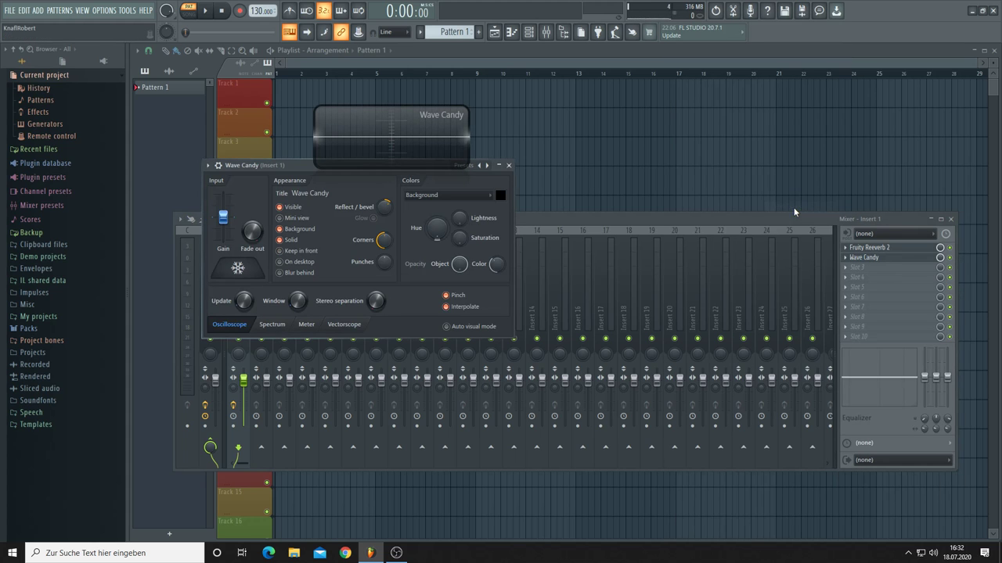
Step: Switch Wave Candy to Spectrum mode and enlarge its display, placing it clear of the settings window
{"action": "left_click", "coordinate": [271, 324]}
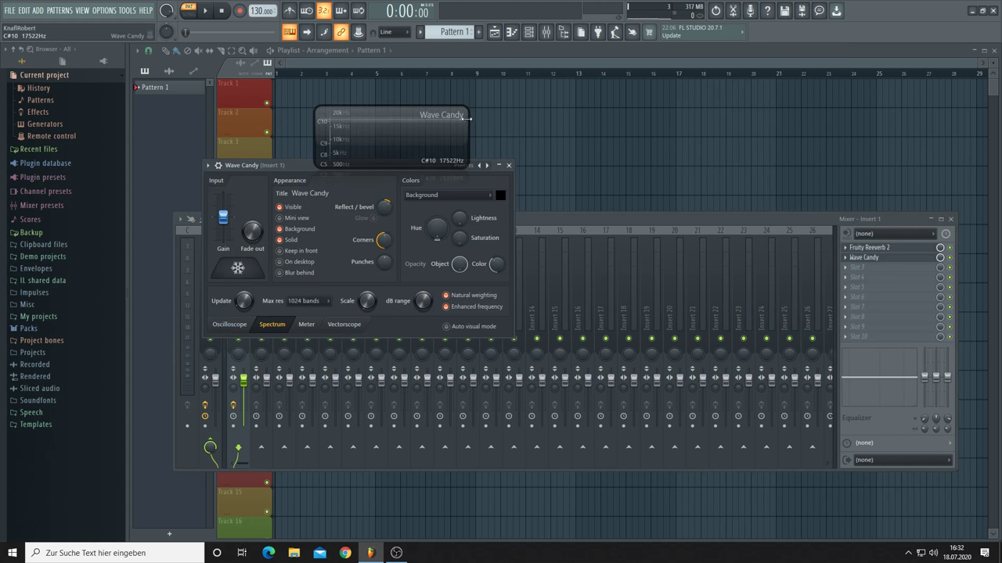
{"action": "left_click_drag", "start_coordinate": [465, 166], "coordinate": [853, 515]}
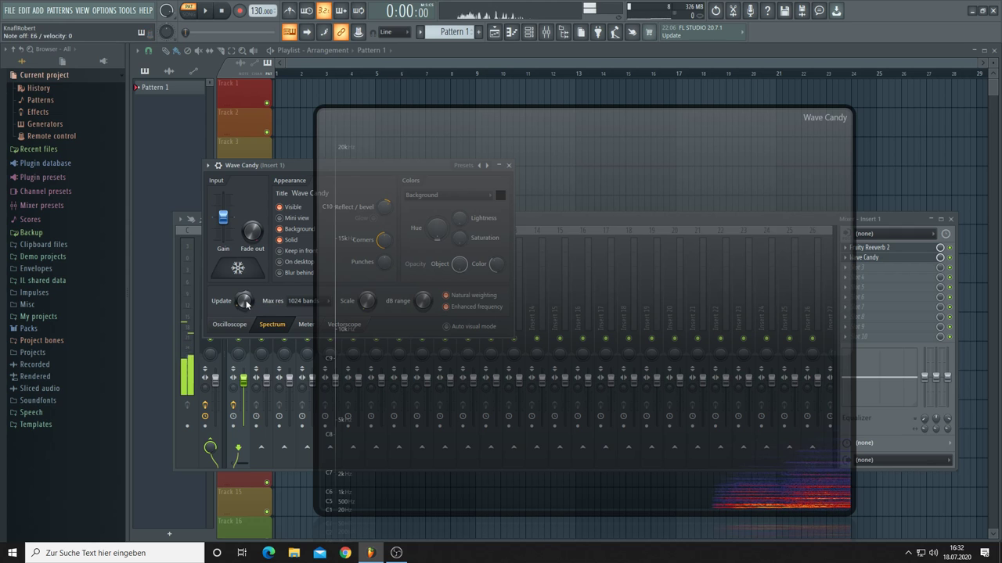
{"action": "left_click", "coordinate": [307, 300]}
{"action": "left_click", "coordinate": [288, 173]}
{"action": "left_click_drag", "start_coordinate": [288, 173], "coordinate": [216, 169]}
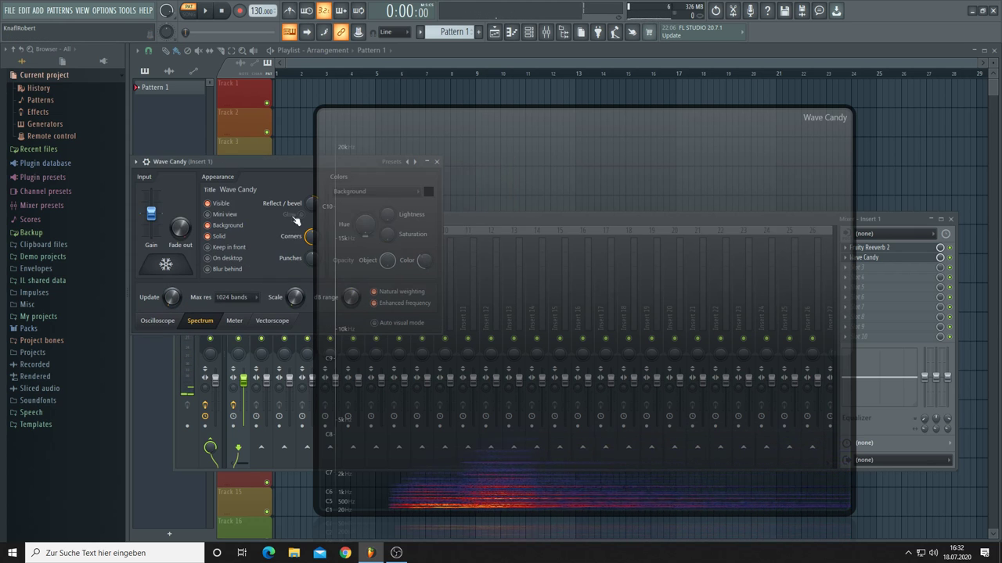
{"action": "left_click_drag", "start_coordinate": [315, 259], "coordinate": [462, 259]}
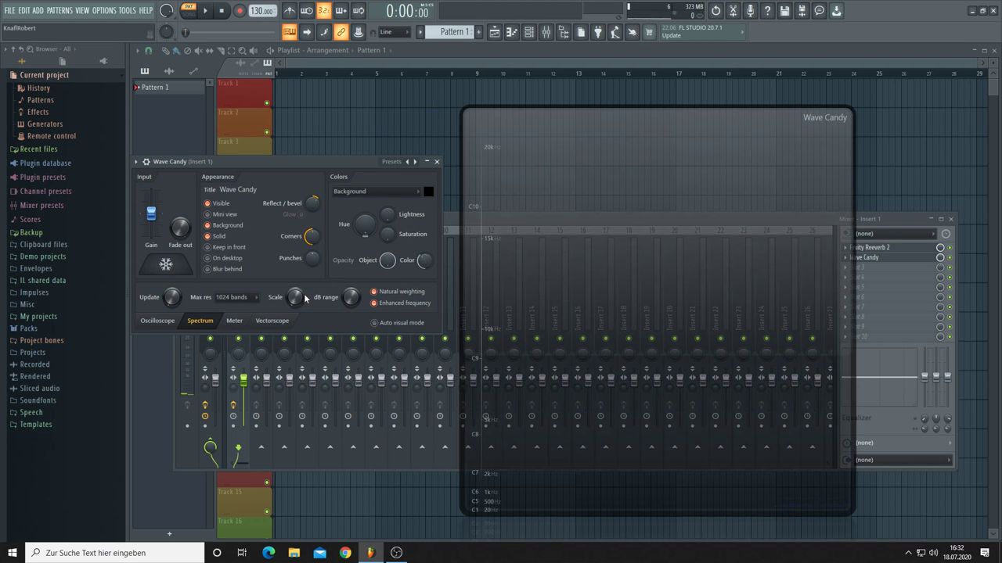
Step: Adjust the spectrum's frequency scale so the low and mid ranges spread out, and set its maximum resolution to 8192 bands
{"action": "left_click_drag", "start_coordinate": [296, 297], "coordinate": [296, 283]}
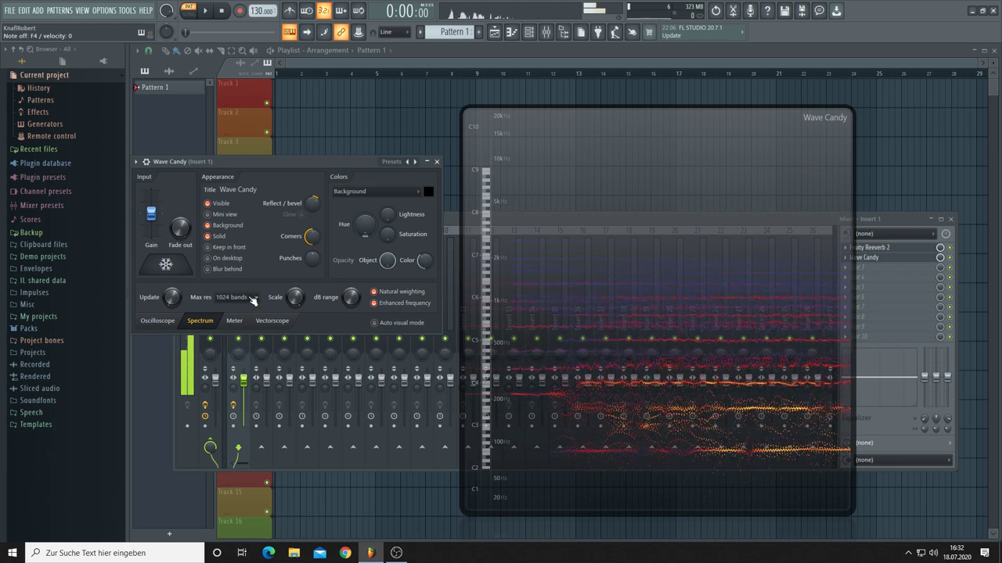
{"action": "left_click", "coordinate": [251, 298]}
{"action": "left_click", "coordinate": [235, 387]}
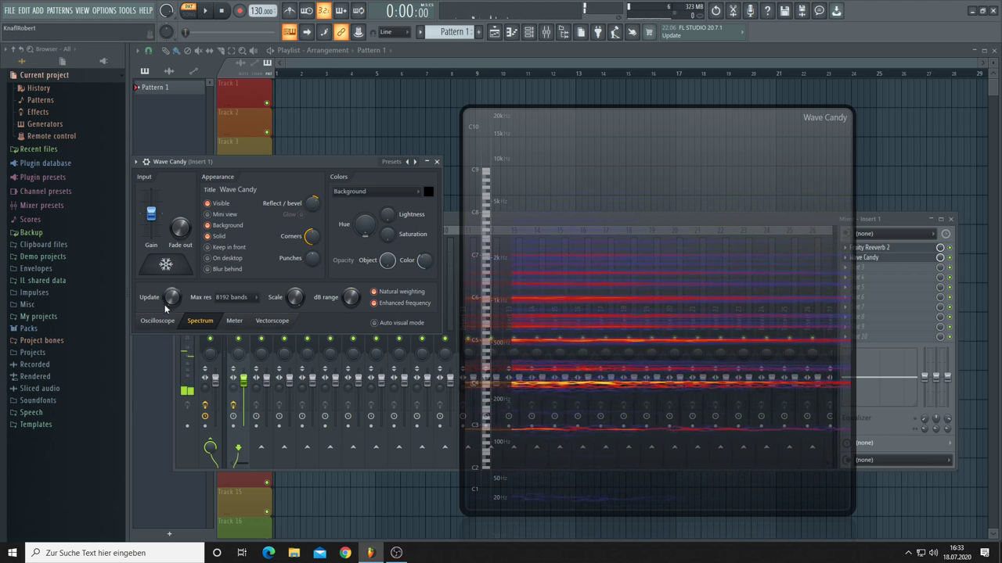
{"action": "scroll", "coordinate": [171, 296], "scroll_direction": "up", "scroll_amount": 2}
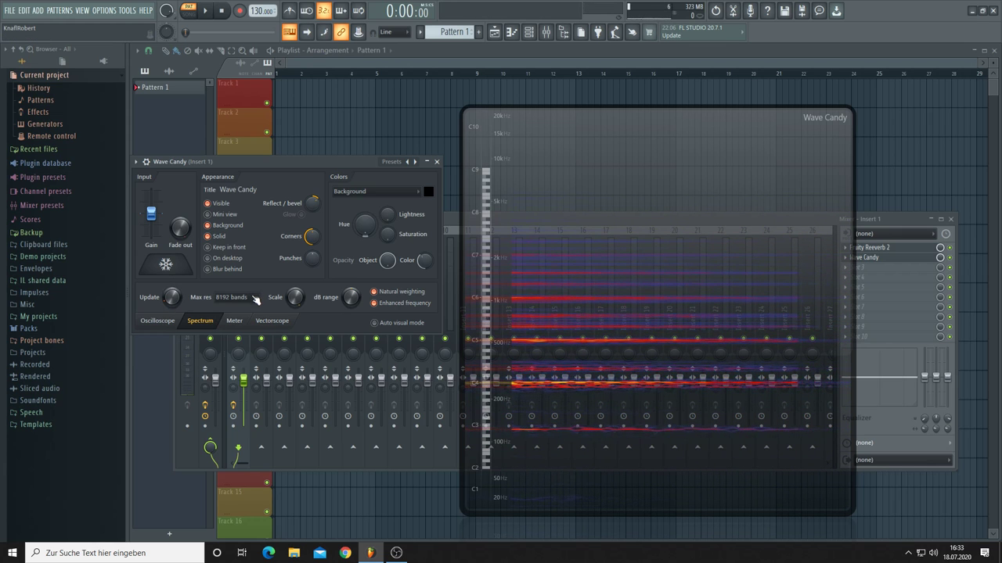
{"action": "left_click", "coordinate": [252, 298]}
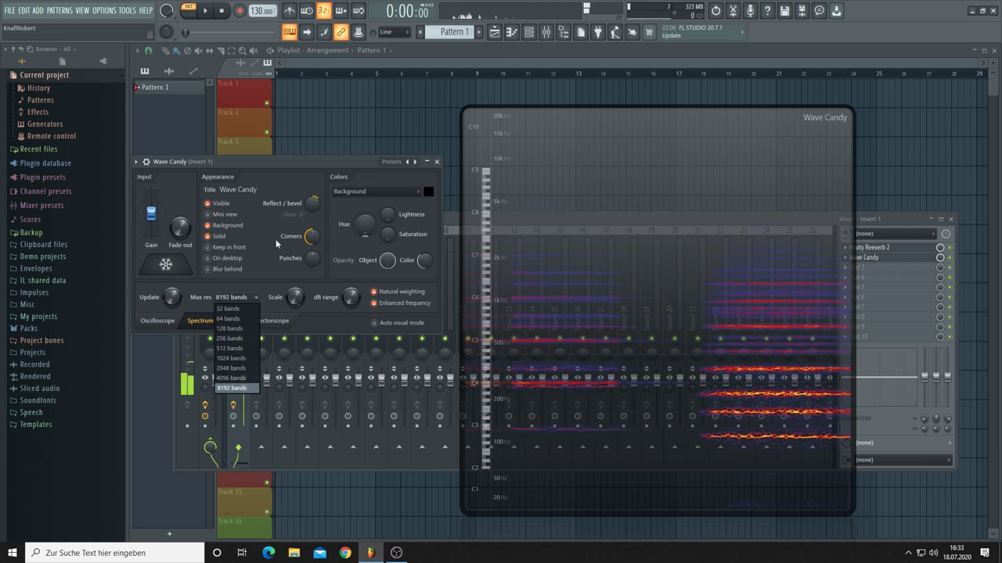
Step: Close the Wave Candy settings and the mixer, keeping a widened spectrum display over the playlist
{"action": "left_click", "coordinate": [443, 163]}
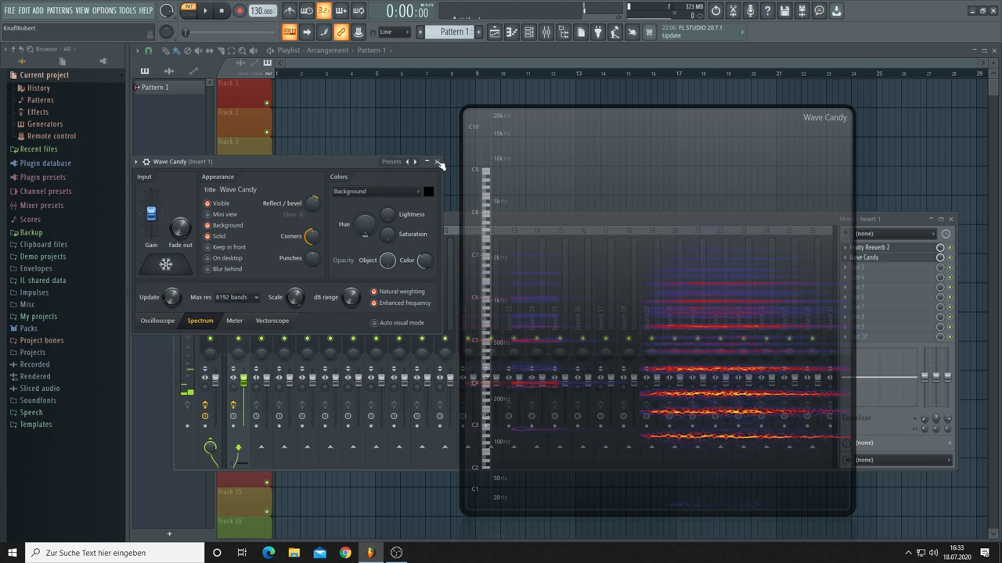
{"action": "left_click", "coordinate": [443, 162]}
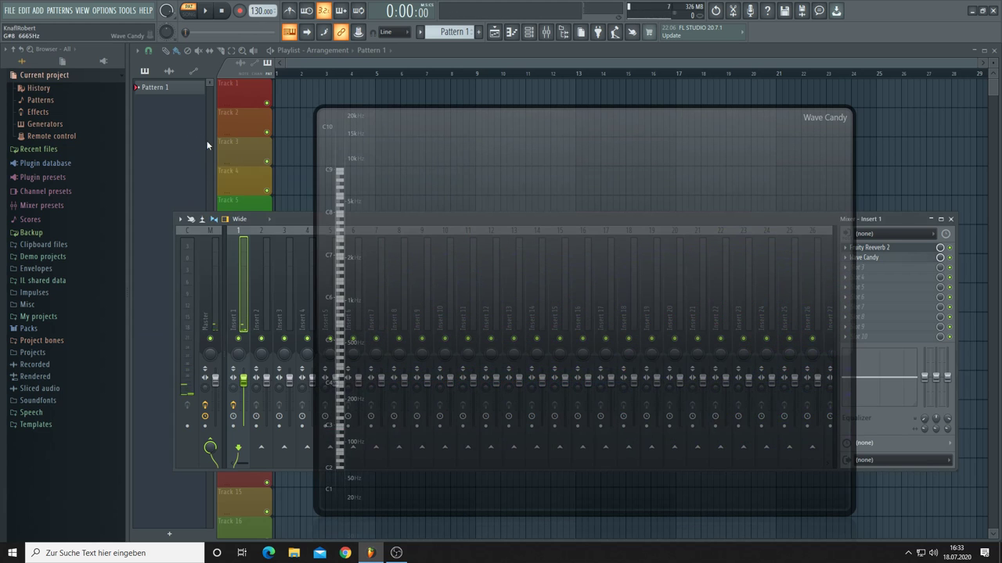
{"action": "key", "text": "F9"}
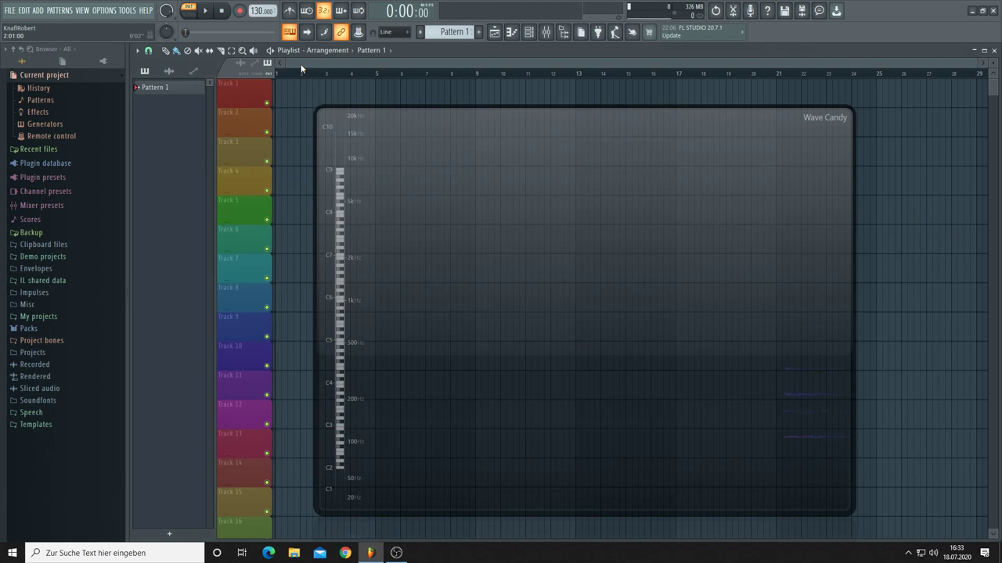
Step: Record a live performance into Pattern 1 and place the pattern at the start of Track 1 in the playlist
{"action": "key", "text": "r"}
{"action": "key", "text": "space"}
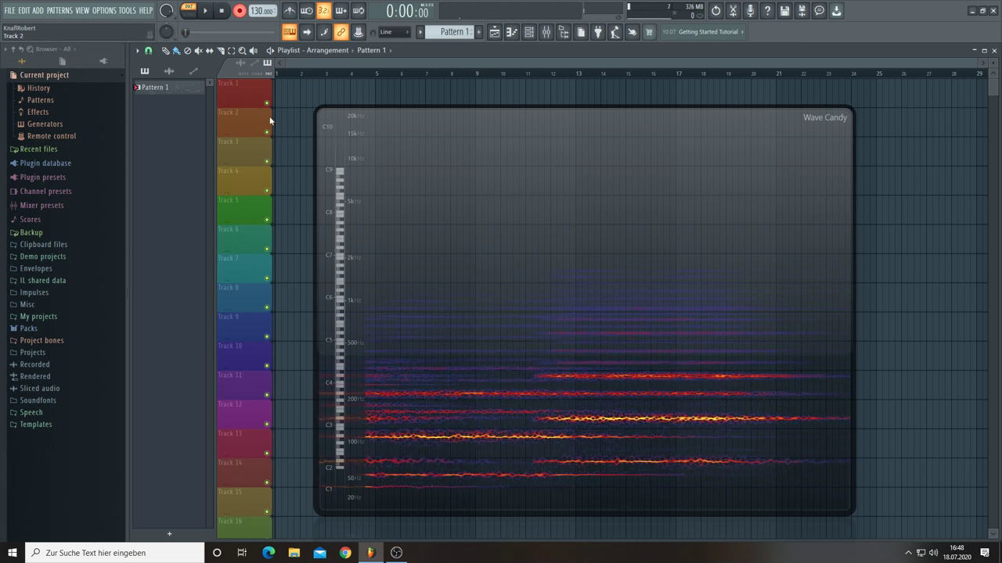
{"action": "left_click", "coordinate": [278, 94]}
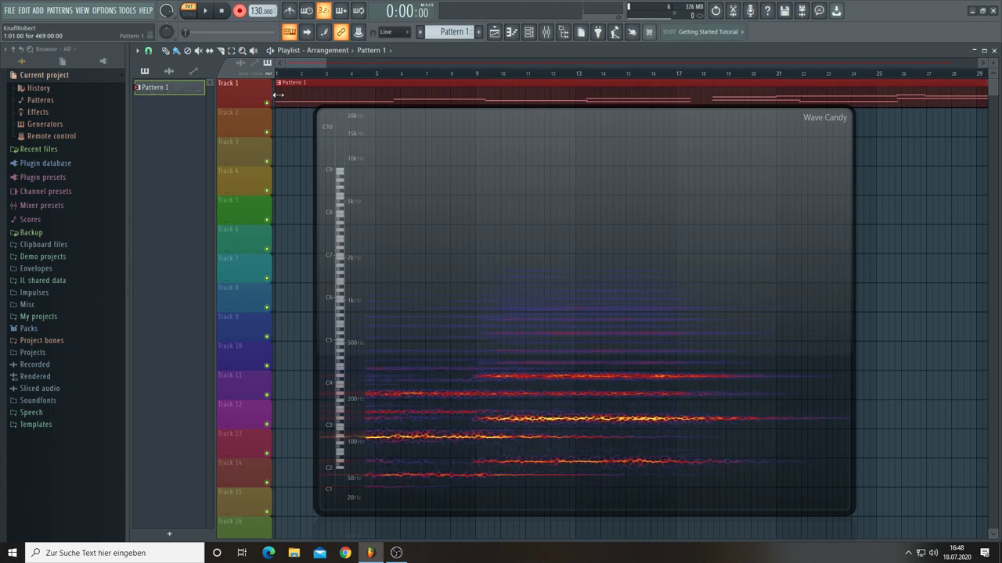
Step: Fit the whole Pattern 1 clip in view and shrink the Wave Candy display so it sits clear of the clip
{"action": "left_click_drag", "start_coordinate": [324, 62], "coordinate": [992, 81]}
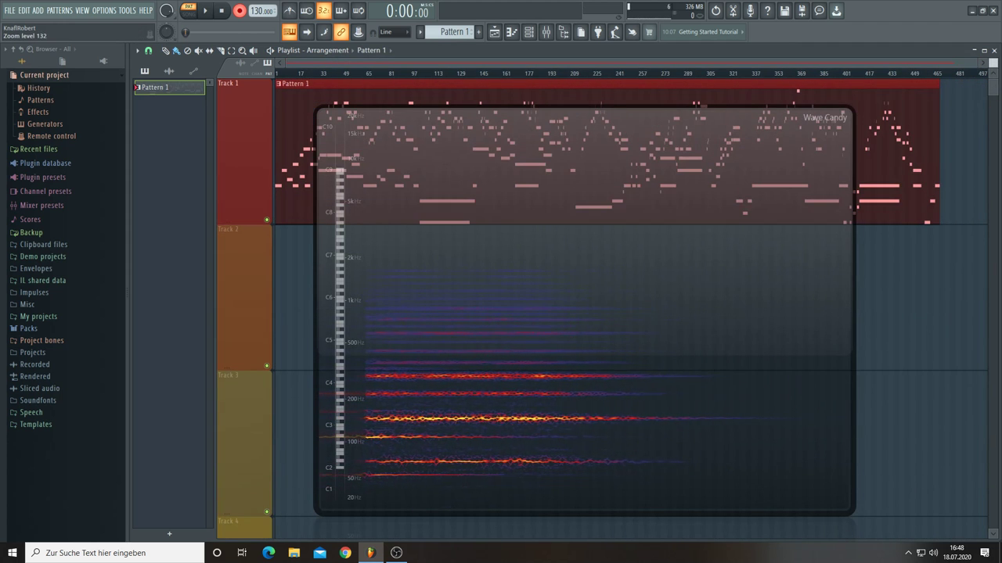
{"action": "left_click_drag", "start_coordinate": [628, 270], "coordinate": [751, 287]}
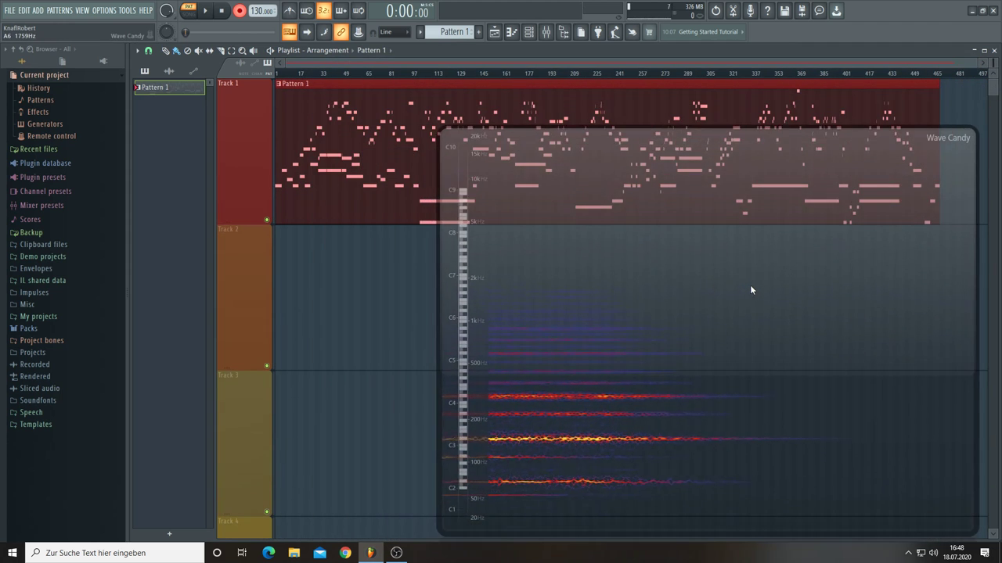
{"action": "left_click_drag", "start_coordinate": [440, 135], "coordinate": [672, 368]}
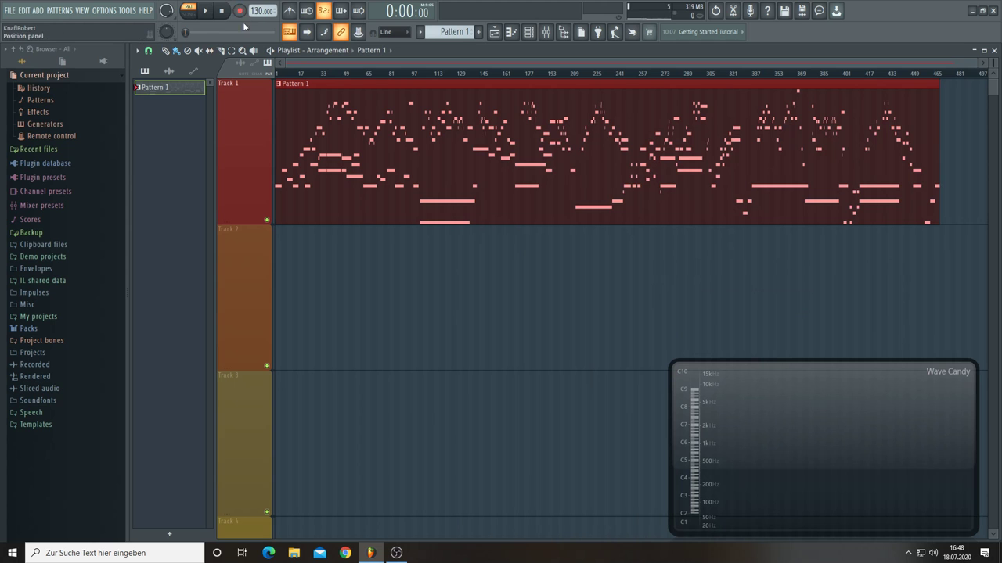
Step: Play the pattern and raise the main level of Fruity parametric EQ 2 on the Master track to 5.4 dB
{"action": "key", "text": "space"}
{"action": "left_click", "coordinate": [546, 32]}
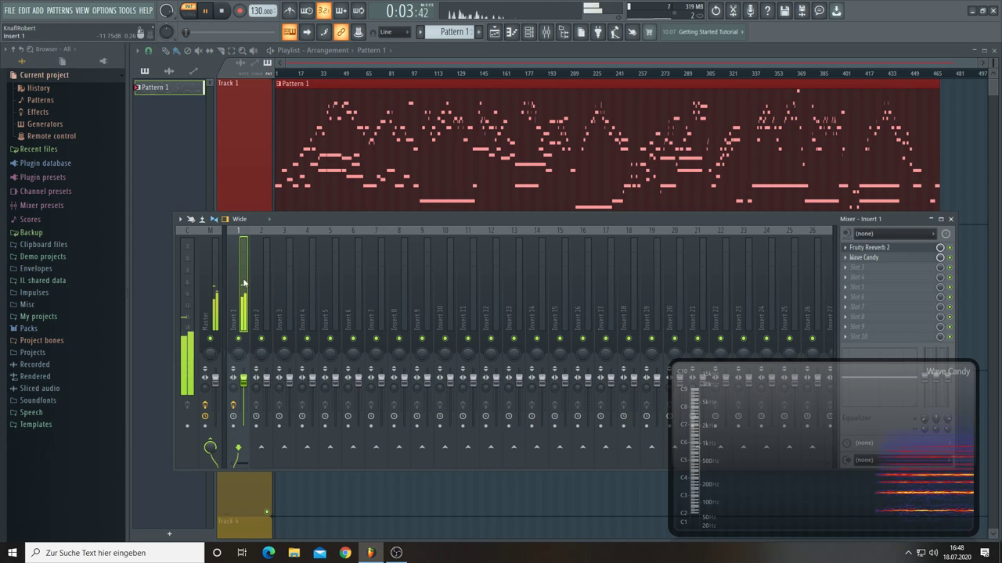
{"action": "left_click", "coordinate": [869, 247]}
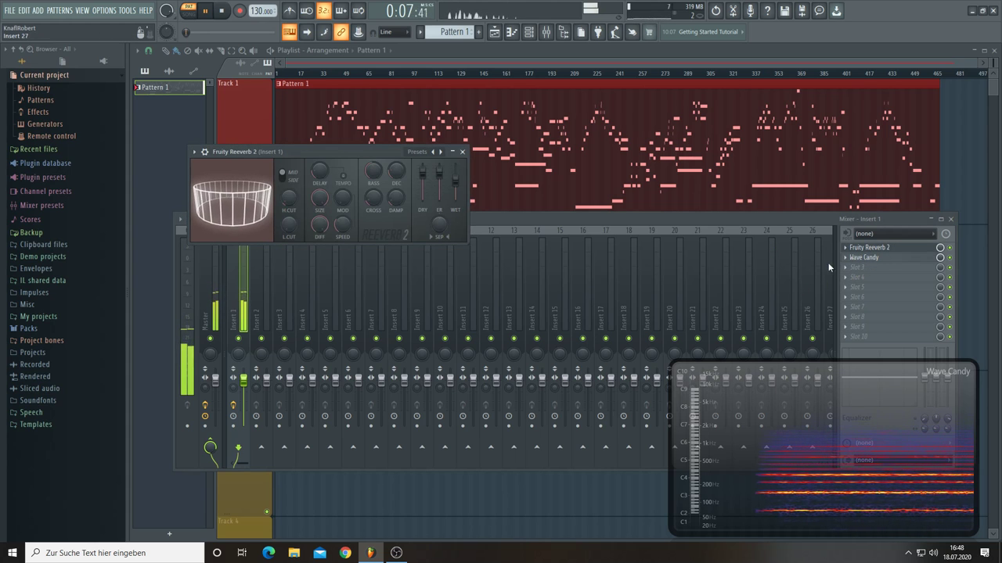
{"action": "left_click", "coordinate": [217, 263]}
{"action": "left_click", "coordinate": [878, 249]}
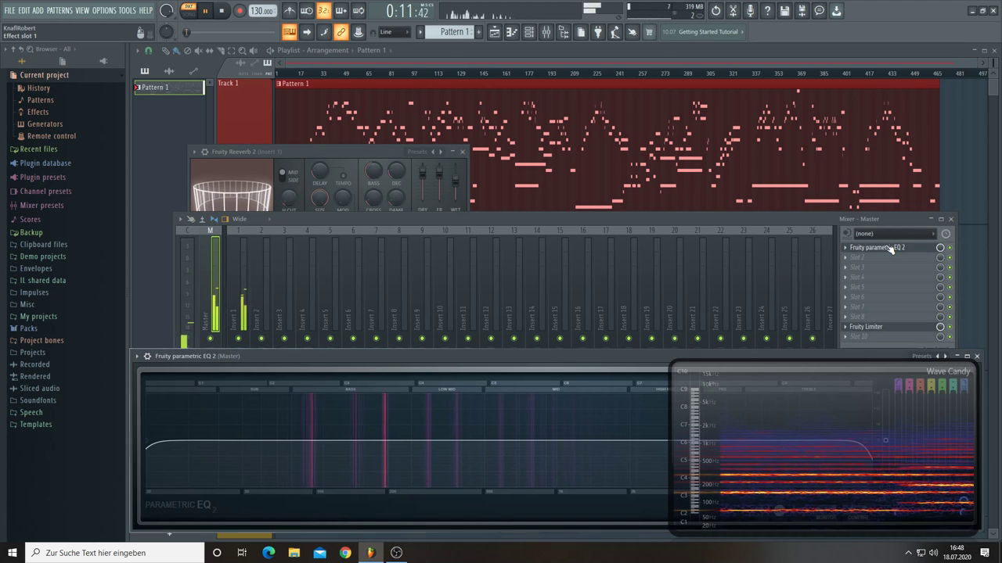
{"action": "left_click_drag", "start_coordinate": [743, 372], "coordinate": [558, 383]}
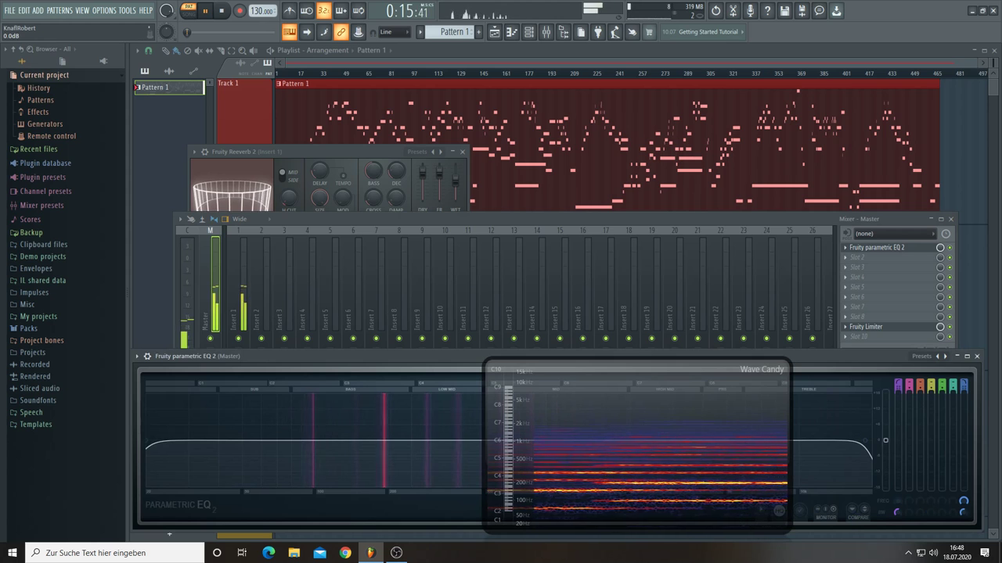
{"action": "left_click_drag", "start_coordinate": [885, 440], "coordinate": [885, 425]}
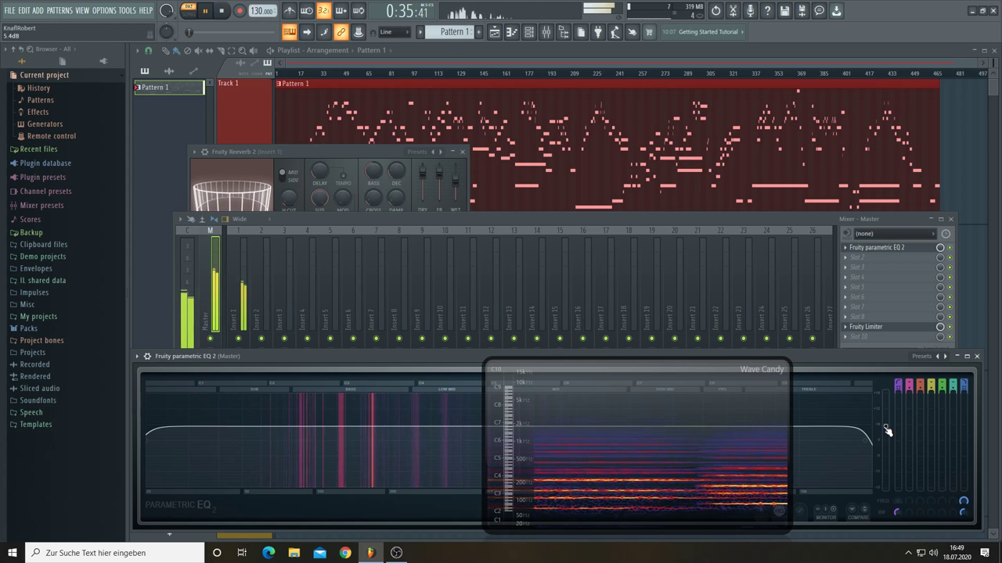
Step: Open Fruity Limiter on the Master track and close the mixer and Fruity Reeverb 2 windows
{"action": "left_click", "coordinate": [869, 327]}
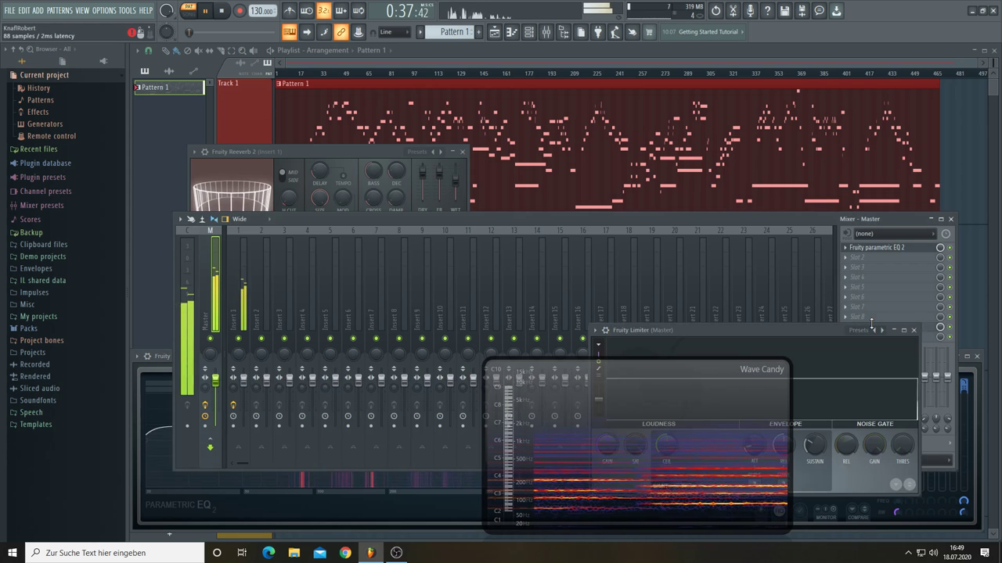
{"action": "left_click", "coordinate": [950, 220]}
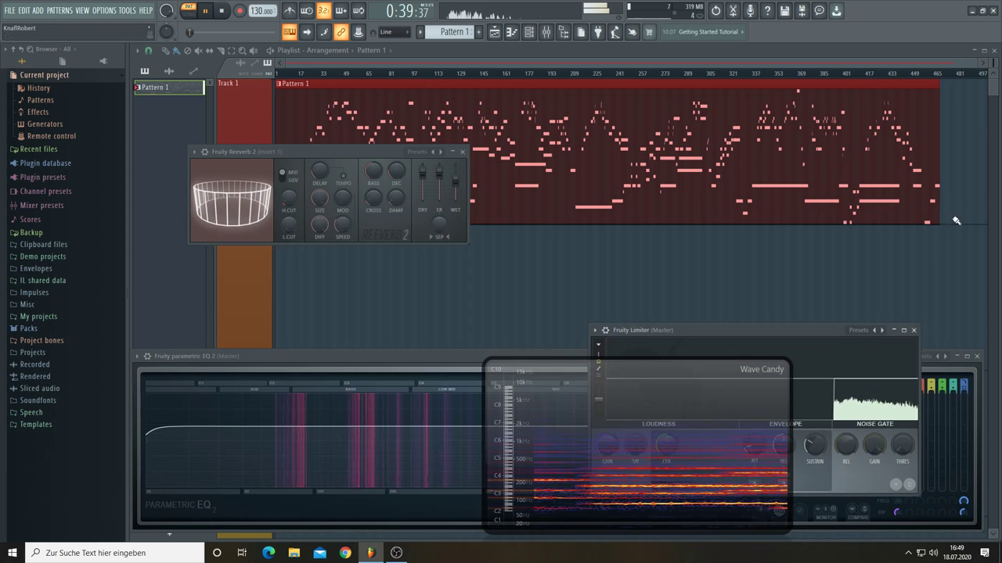
{"action": "left_click", "coordinate": [462, 152]}
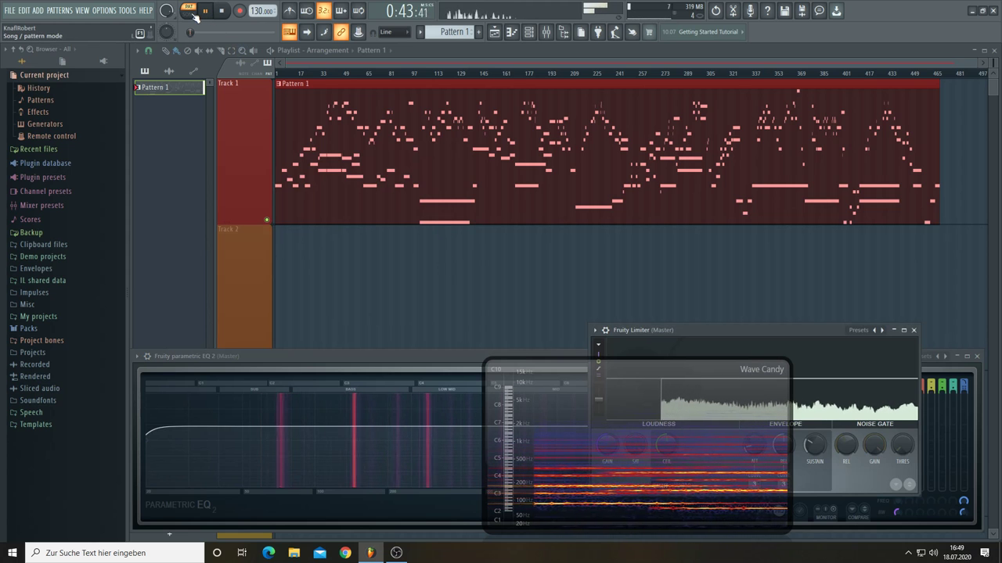
Step: Switch playback to song mode and arrange the Wave Candy and Fruity Limiter windows side by side beneath the Pattern 1 notes
{"action": "left_click", "coordinate": [189, 11]}
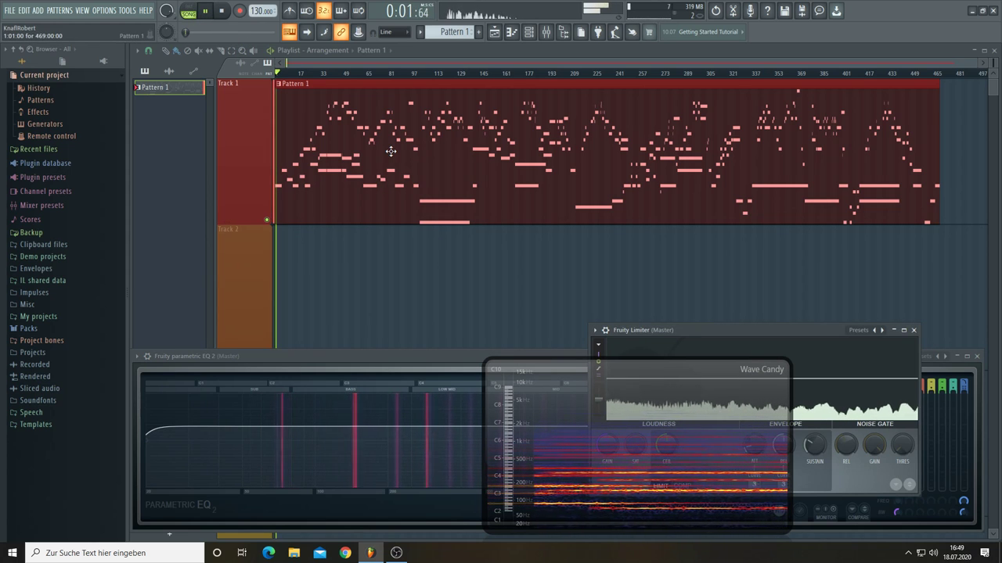
{"action": "left_click_drag", "start_coordinate": [565, 394], "coordinate": [213, 263]}
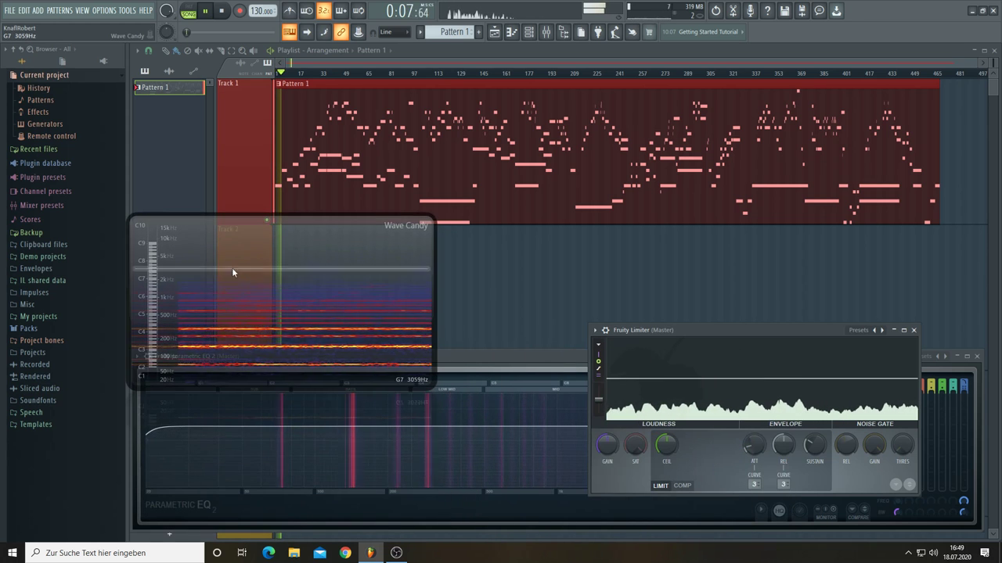
{"action": "left_click_drag", "start_coordinate": [741, 327], "coordinate": [803, 234]}
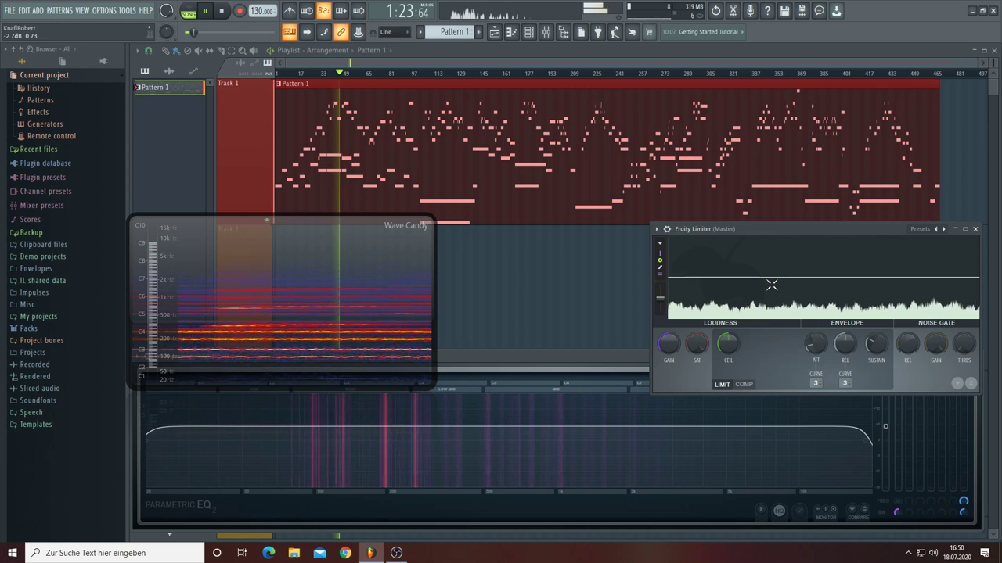
{"action": "scroll", "coordinate": [334, 76], "scroll_direction": "up", "scroll_amount": 5}
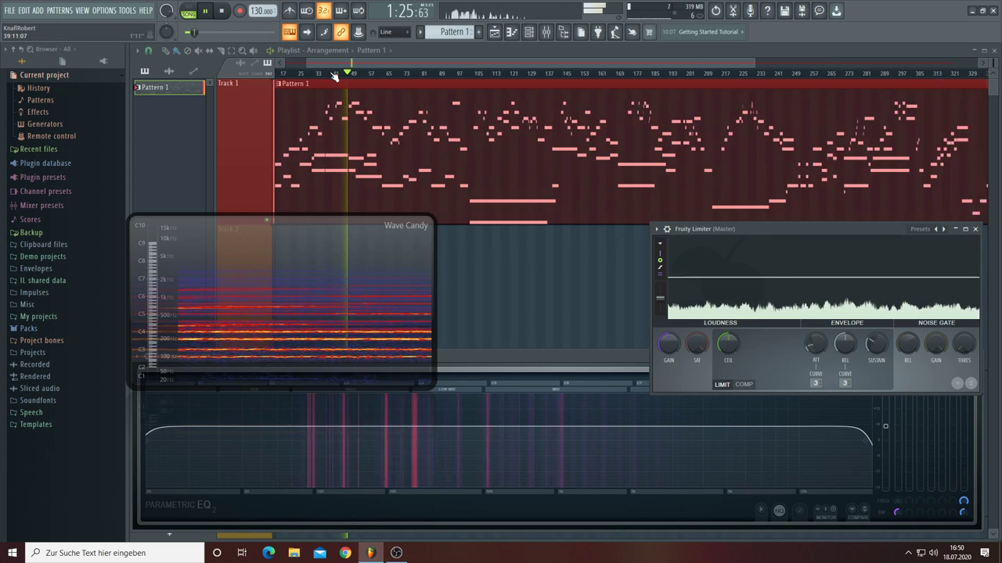
{"action": "scroll", "coordinate": [334, 76], "scroll_direction": "up", "scroll_amount": 5}
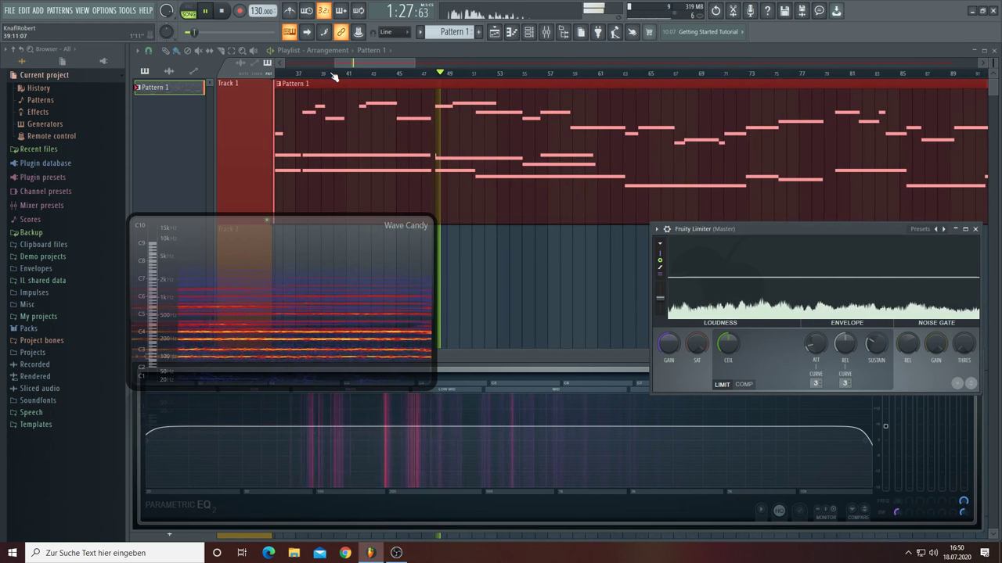
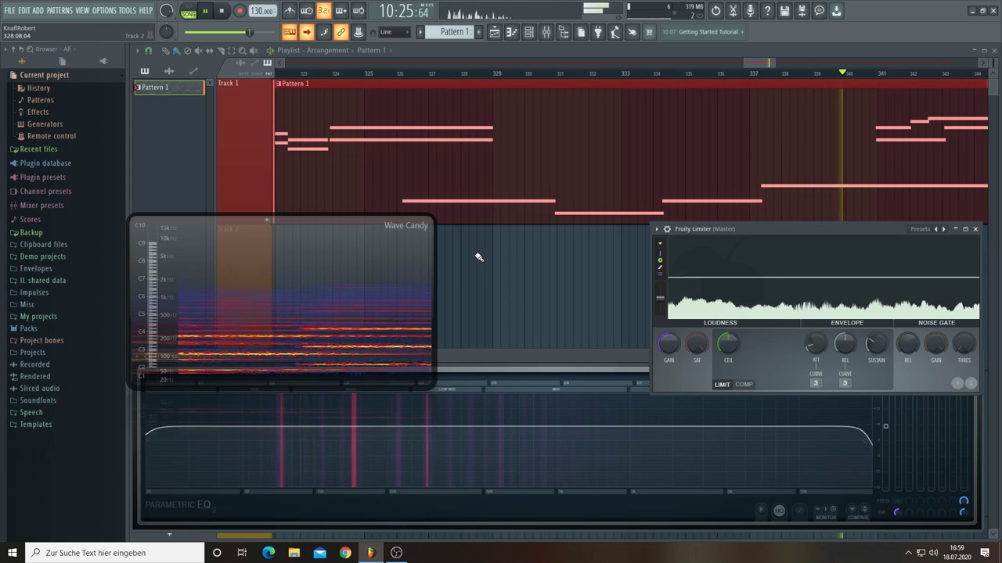
Step: Add Maximus to the second effect slot of the Master track and place its window beside the Wave Candy display
{"action": "left_click", "coordinate": [550, 34]}
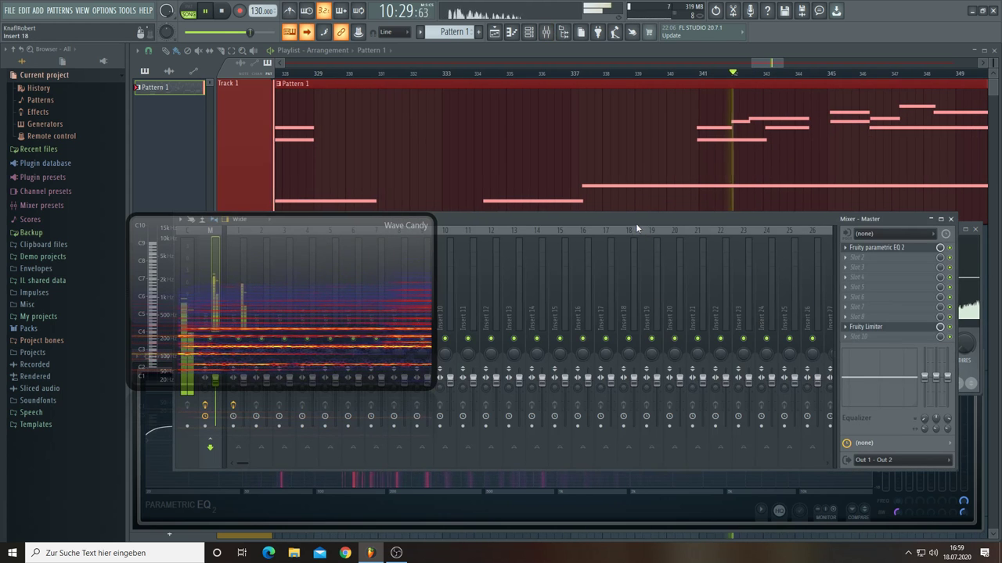
{"action": "left_click_drag", "start_coordinate": [358, 263], "coordinate": [496, 301]}
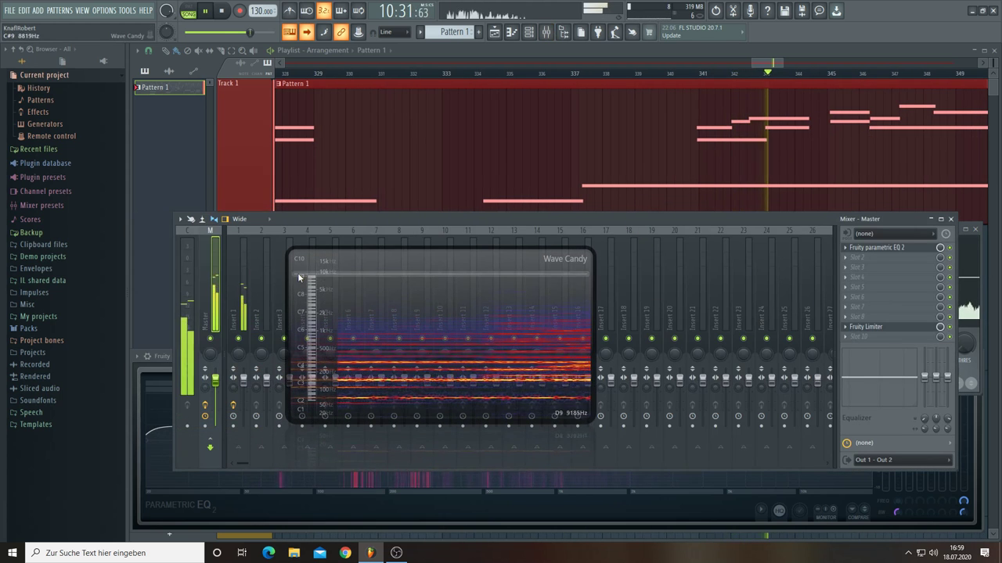
{"action": "left_click", "coordinate": [846, 258]}
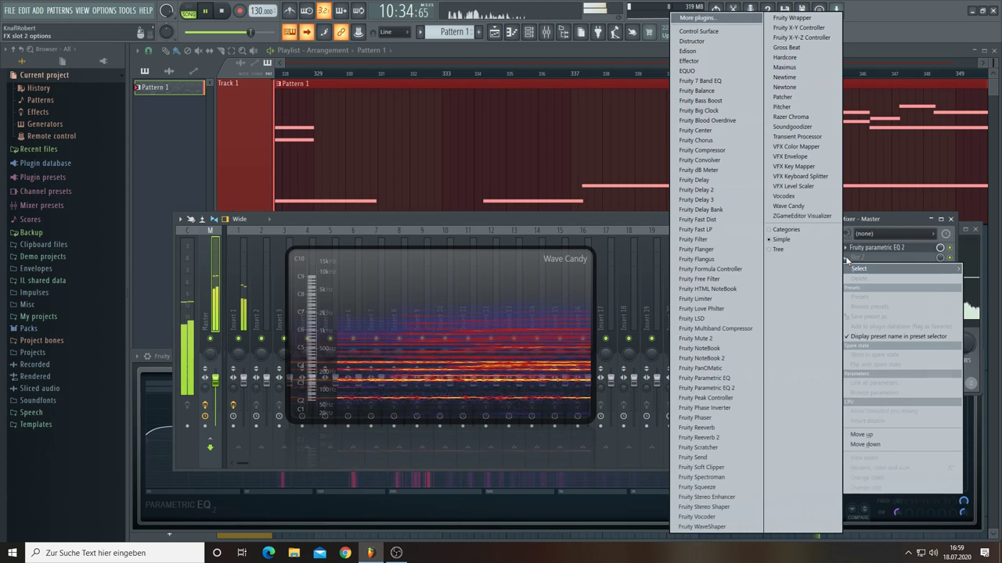
{"action": "left_click", "coordinate": [788, 69]}
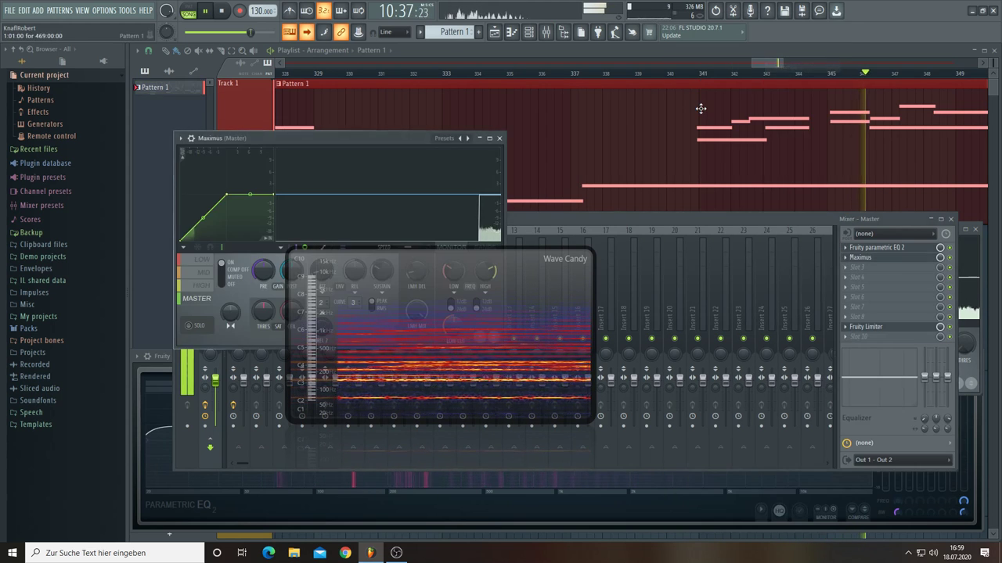
{"action": "left_click_drag", "start_coordinate": [368, 142], "coordinate": [800, 278]}
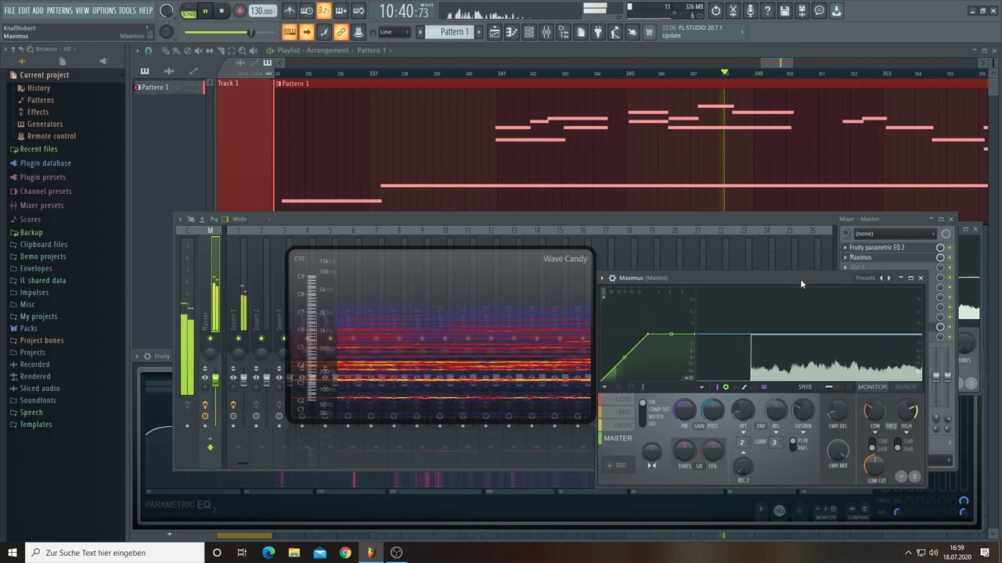
Step: Load the Clear master preset in Maximus and set the Master band's mode to On
{"action": "left_click", "coordinate": [887, 278]}
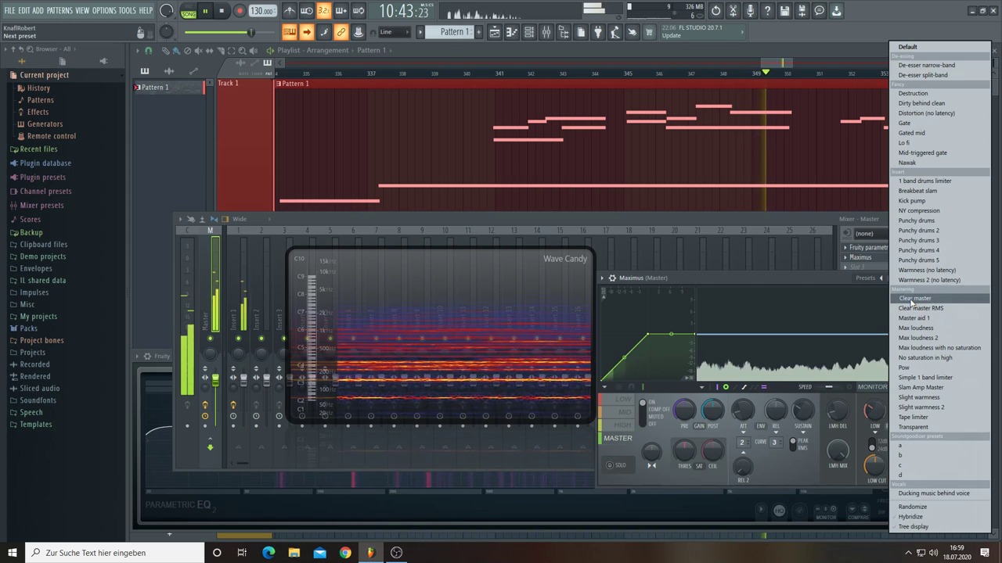
{"action": "left_click", "coordinate": [914, 298]}
{"action": "left_click_drag", "start_coordinate": [685, 409], "coordinate": [685, 391]}
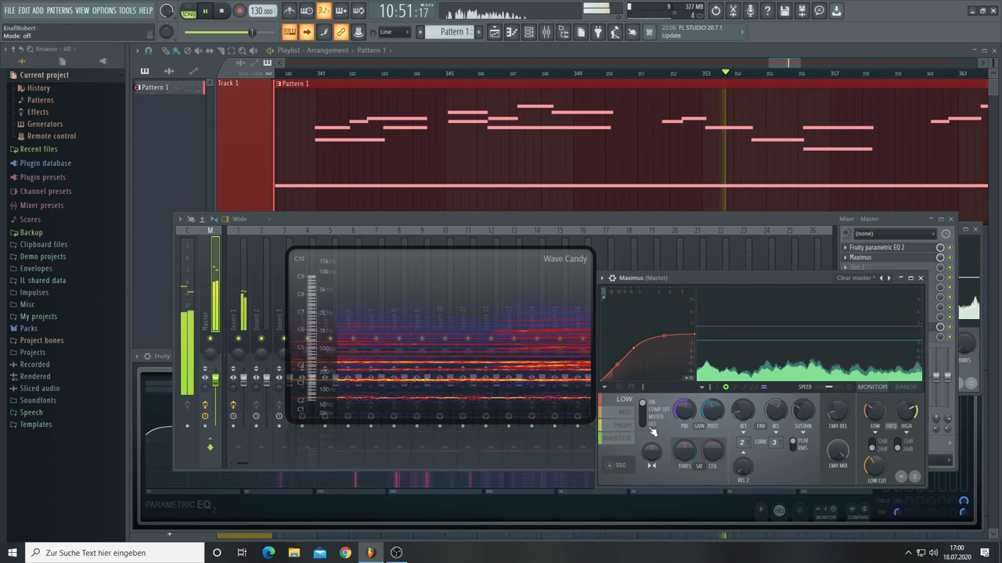
{"action": "left_click", "coordinate": [624, 440]}
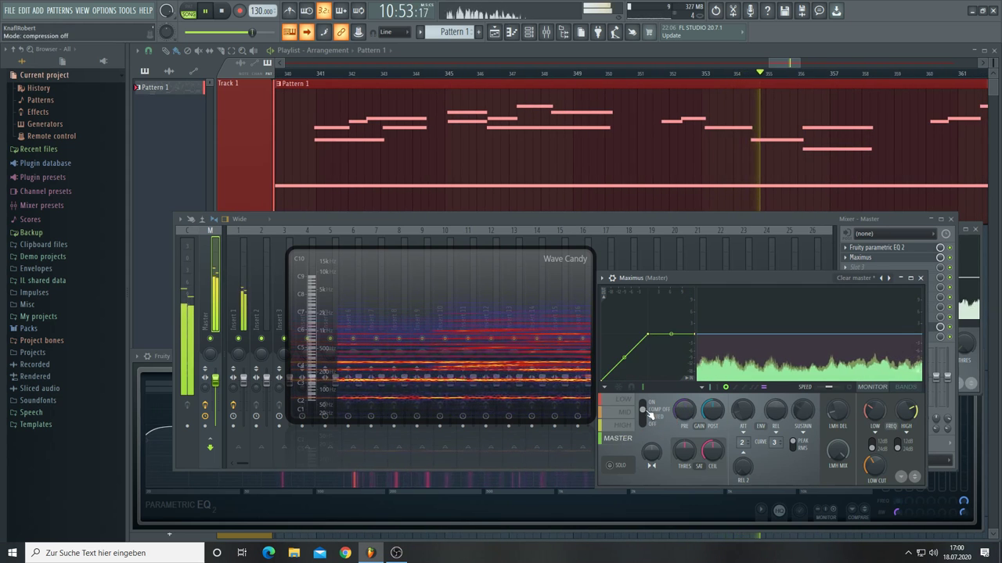
{"action": "left_click", "coordinate": [644, 404]}
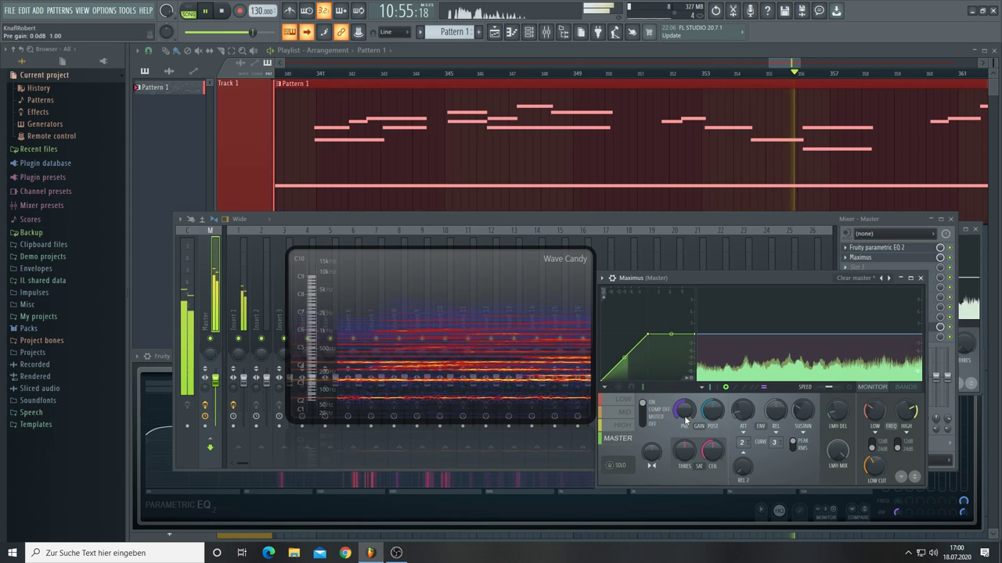
Step: Adjust the Master band's pre gain in Maximus and set the High band's pre gain to 13.1 dB and post gain to 0.0 dB
{"action": "left_click_drag", "start_coordinate": [688, 412], "coordinate": [689, 420]}
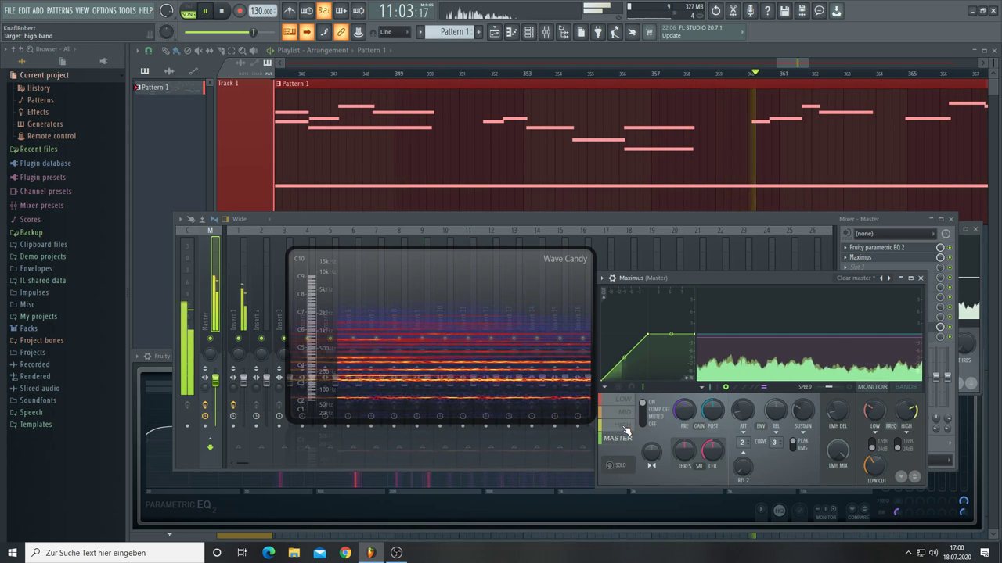
{"action": "left_click", "coordinate": [626, 427]}
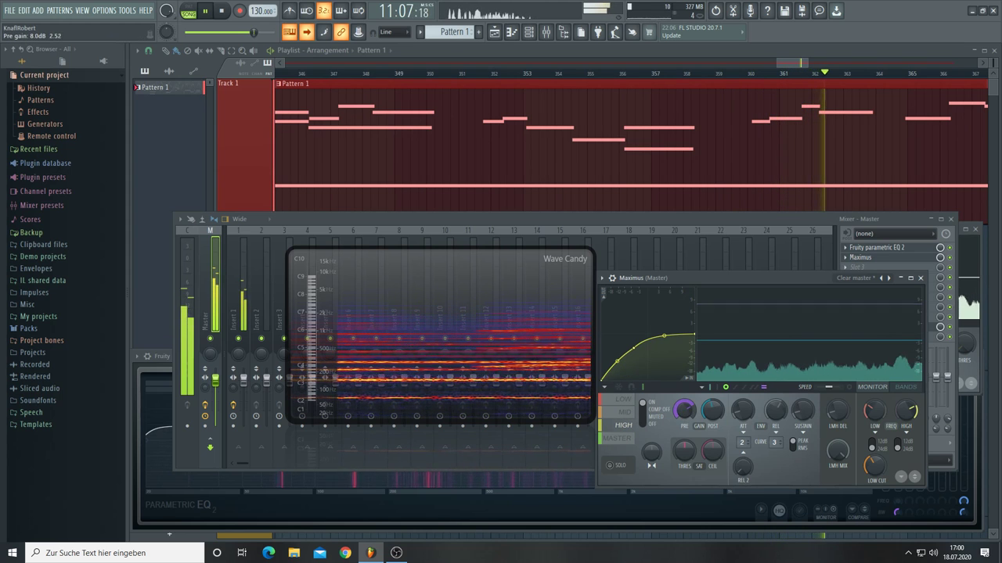
{"action": "mouse_move", "coordinate": [684, 409]}
{"action": "left_mouse_down"}
{"action": "mouse_move", "coordinate": [684, 399]}
{"action": "mouse_move", "coordinate": [684, 415]}
{"action": "left_mouse_up"}
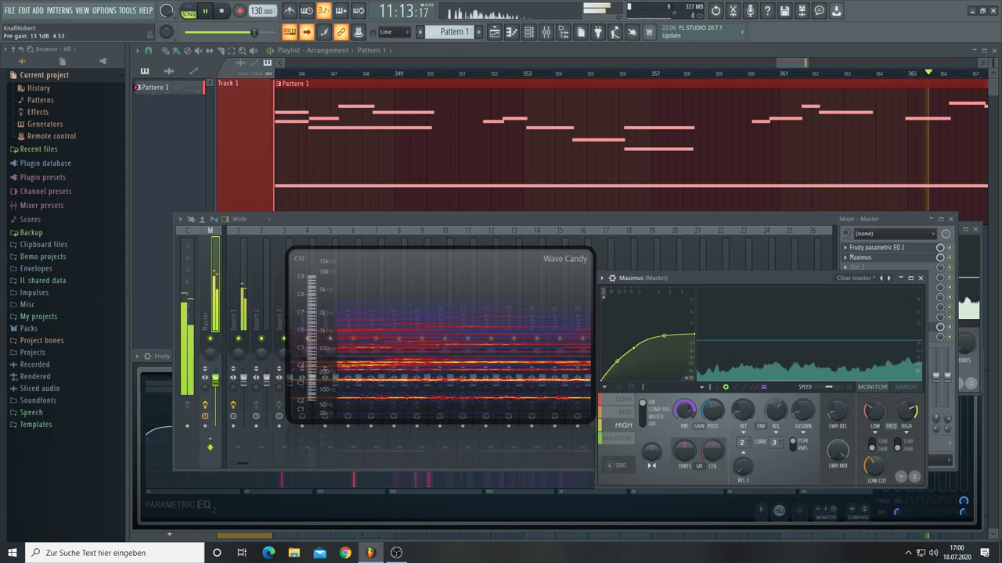
{"action": "left_click_drag", "start_coordinate": [713, 409], "coordinate": [712, 413]}
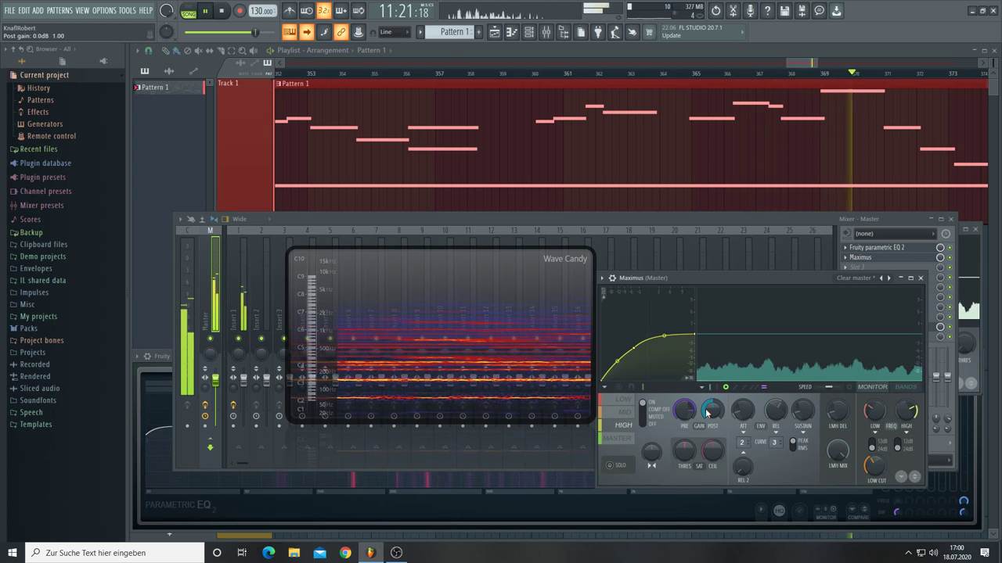
Step: Adjust the pre gain of the Low band in Maximus
{"action": "left_click", "coordinate": [625, 414]}
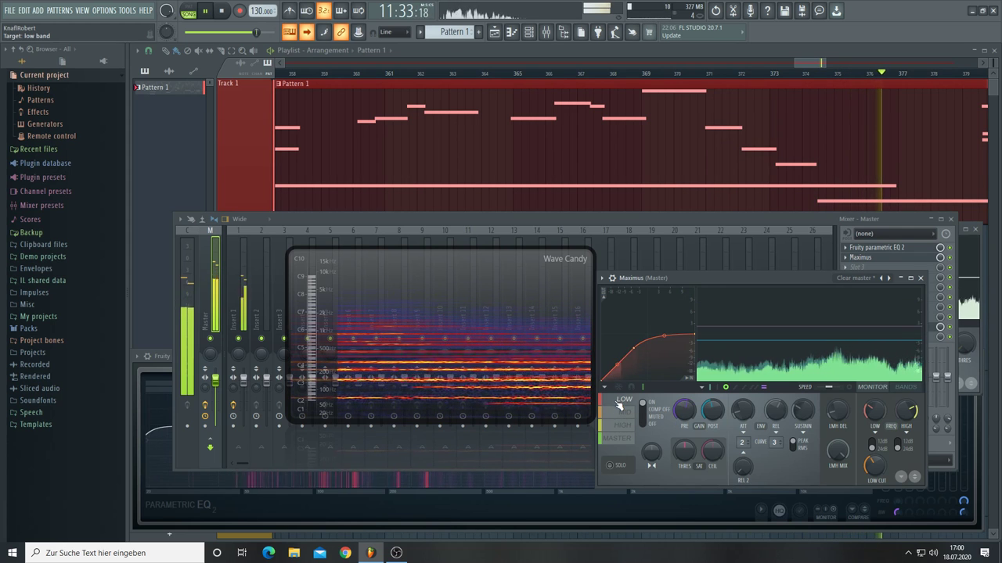
{"action": "left_click", "coordinate": [622, 400]}
{"action": "left_click_drag", "start_coordinate": [684, 408], "coordinate": [681, 412]}
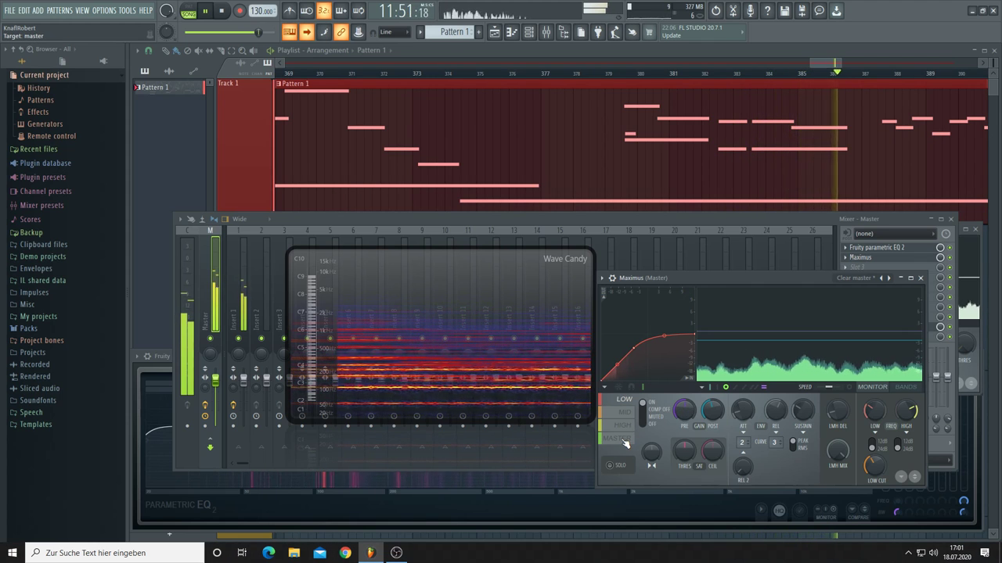
Step: Adjust the Maximus Master band's sustain window and set its attack time to 1.00 ms
{"action": "left_click", "coordinate": [623, 439]}
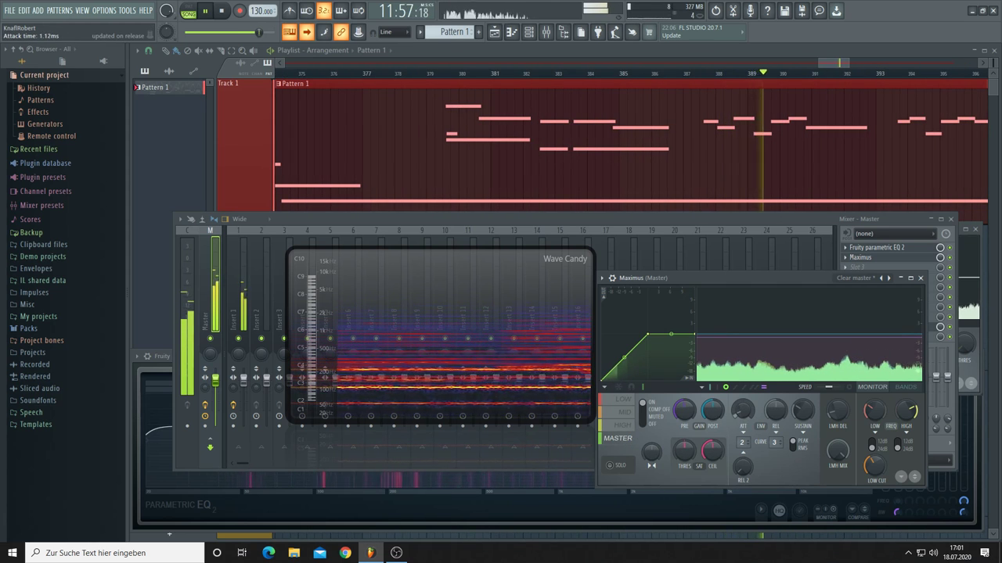
{"action": "left_click_drag", "start_coordinate": [743, 409], "coordinate": [743, 415]}
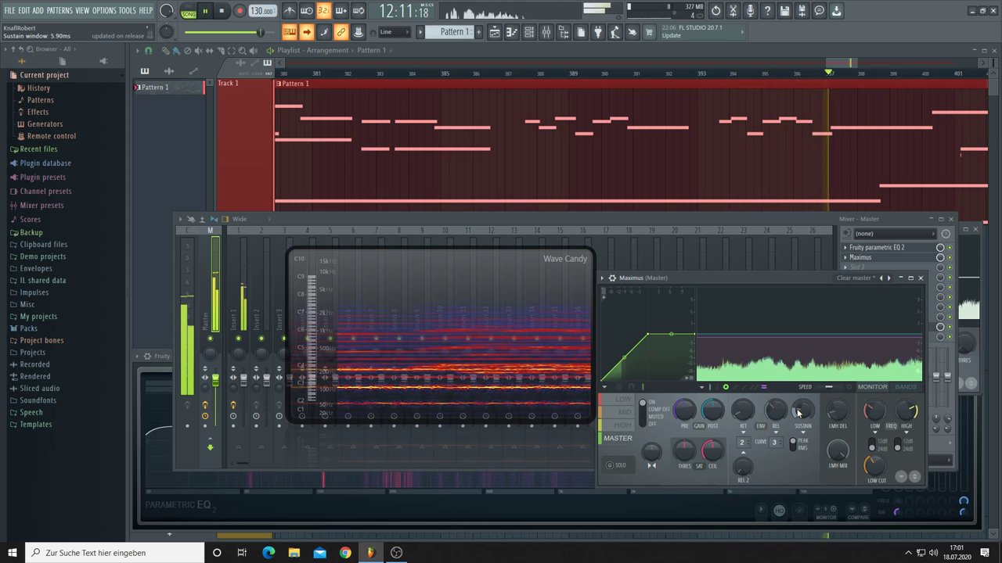
{"action": "scroll", "coordinate": [785, 413], "scroll_direction": "up", "scroll_amount": 3}
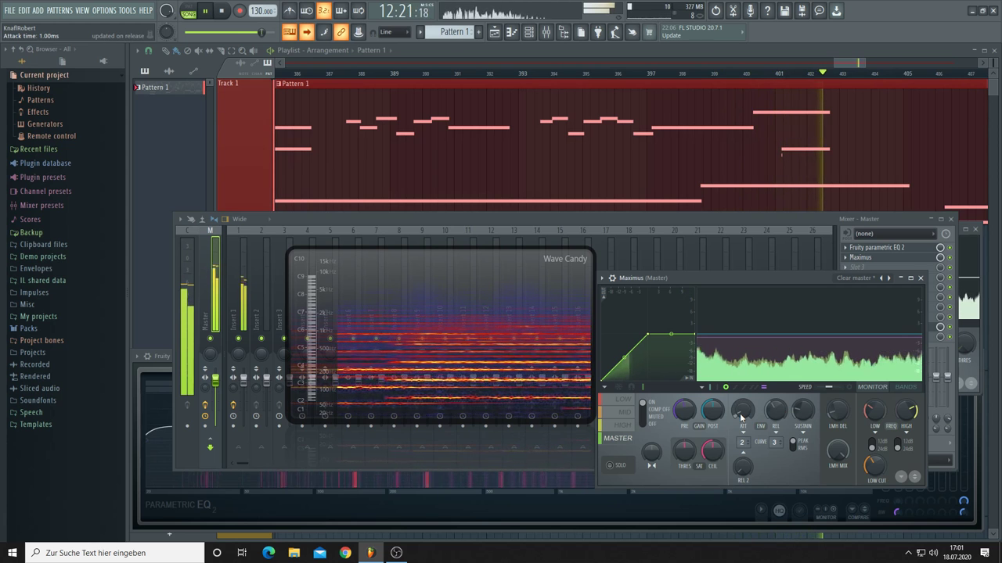
Step: Lower the main level of Fruity parametric EQ 2 on the Master track and close the mixer and plugin windows
{"action": "left_click", "coordinate": [892, 248]}
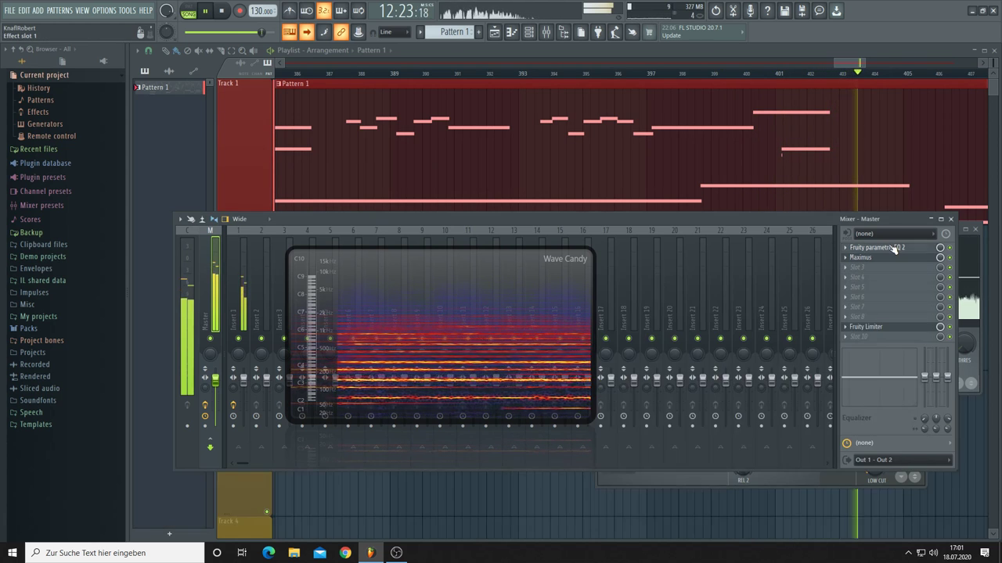
{"action": "left_click_drag", "start_coordinate": [885, 425], "coordinate": [885, 435]}
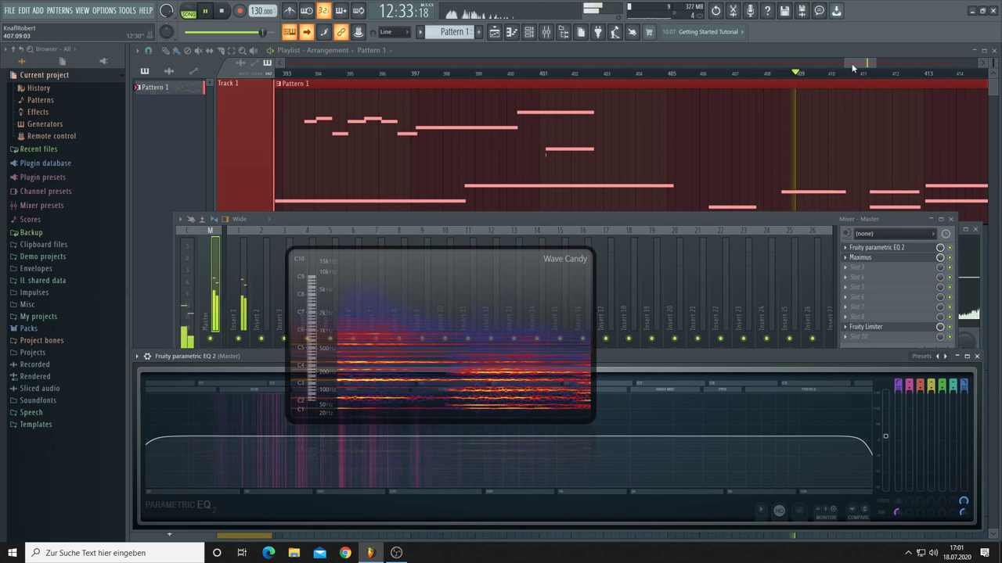
{"action": "key", "text": "F12"}
Step: Show the whole Pattern 1 clip in the playlist and arrange the Fruity Limiter and Wave Candy windows side by side beneath it
{"action": "scroll", "coordinate": [367, 126], "scroll_direction": "down", "scroll_amount": 5}
{"action": "scroll", "coordinate": [367, 126], "scroll_direction": "down", "scroll_amount": 2}
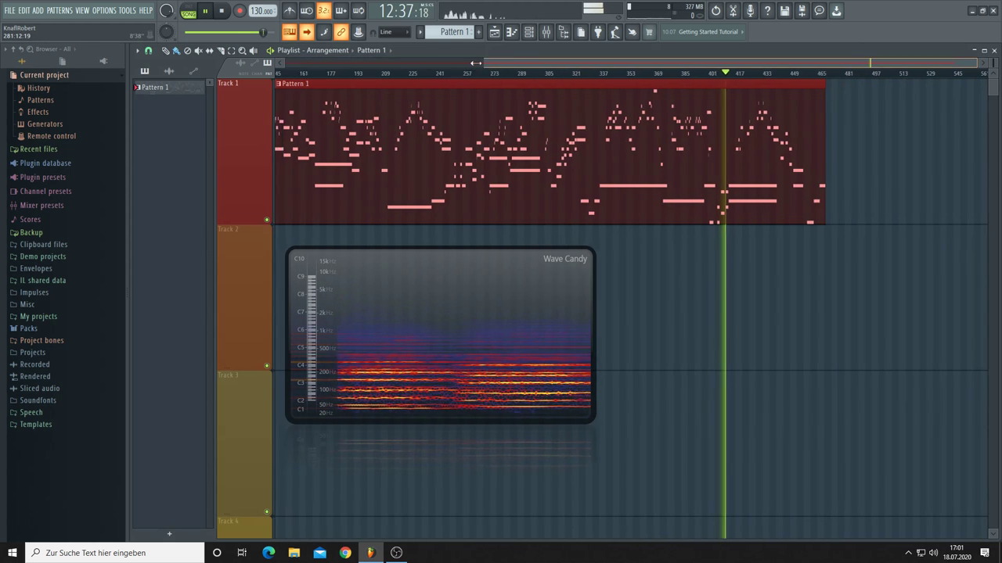
{"action": "scroll", "coordinate": [443, 86], "scroll_direction": "down", "scroll_amount": 2}
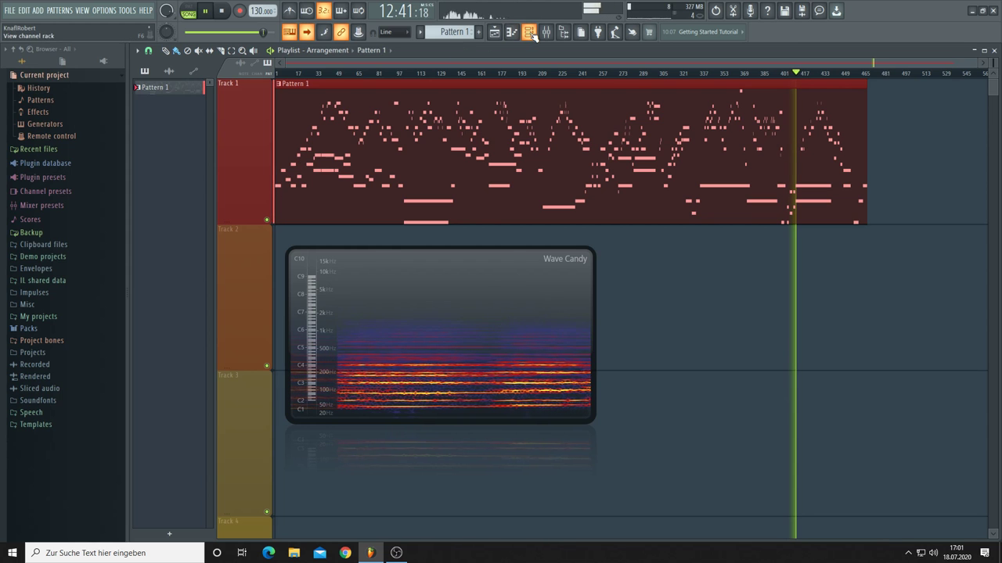
{"action": "left_click", "coordinate": [547, 32]}
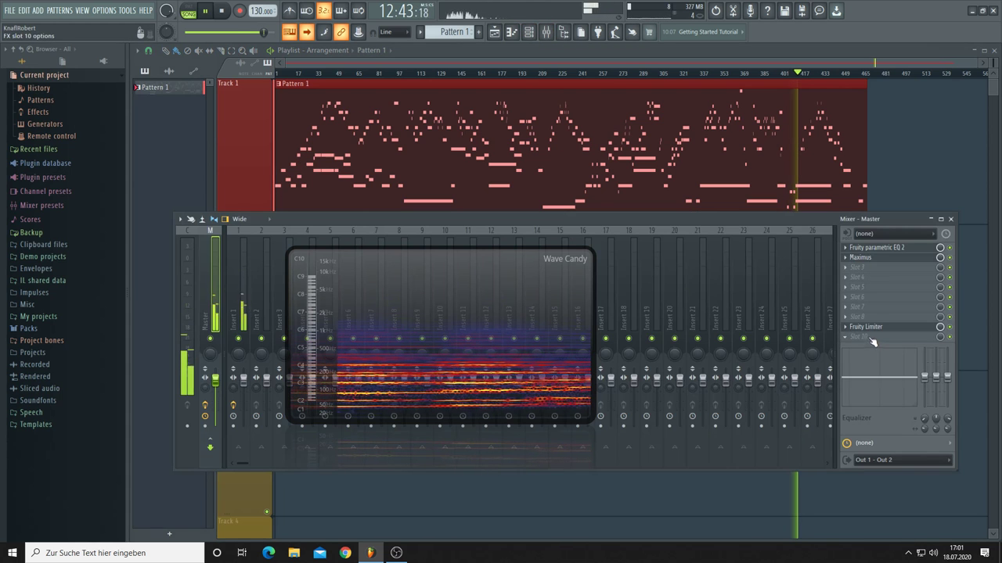
{"action": "left_click", "coordinate": [870, 327]}
{"action": "left_click_drag", "start_coordinate": [850, 227], "coordinate": [853, 368]}
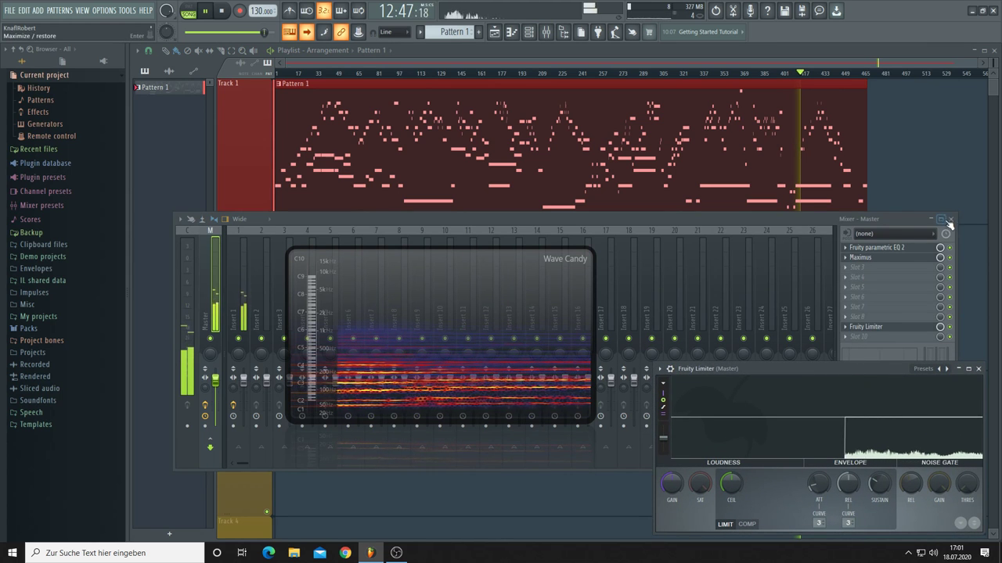
{"action": "left_click", "coordinate": [950, 219]}
{"action": "left_click_drag", "start_coordinate": [462, 317], "coordinate": [301, 424]}
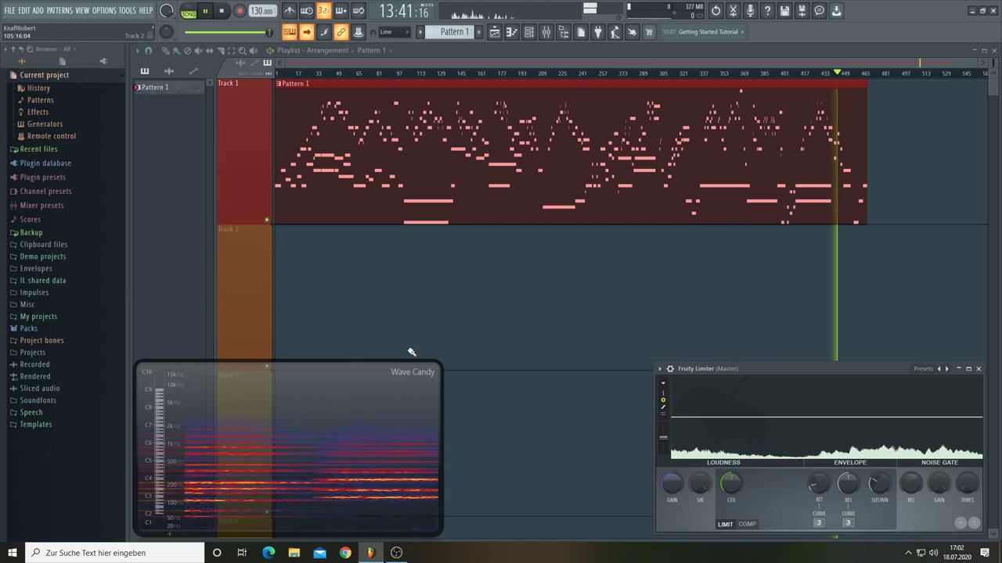
Step: Set the project's genre to Ambient and its title to "Magische Gedanken" in the project info
{"action": "key", "text": "F11"}
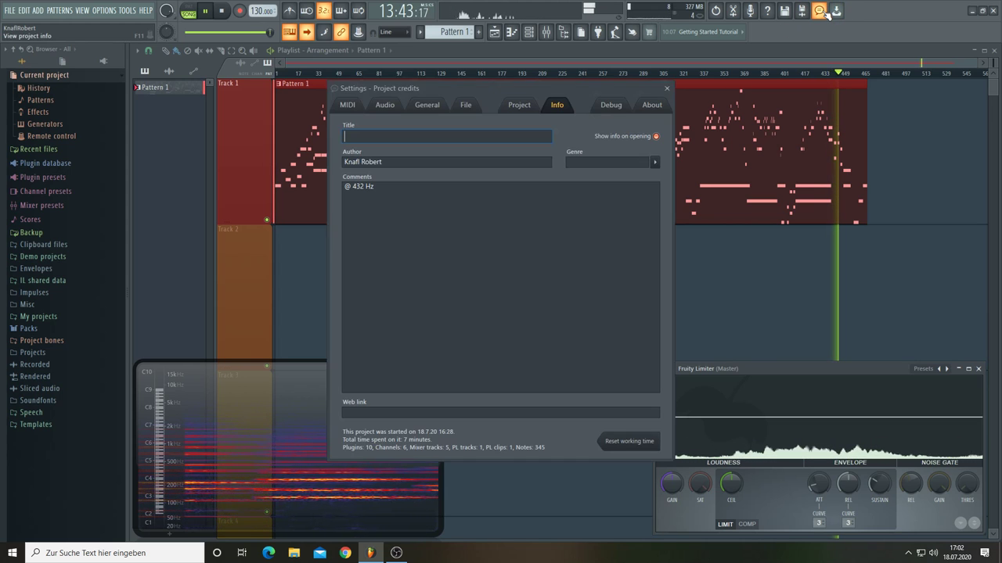
{"action": "left_click", "coordinate": [655, 162]}
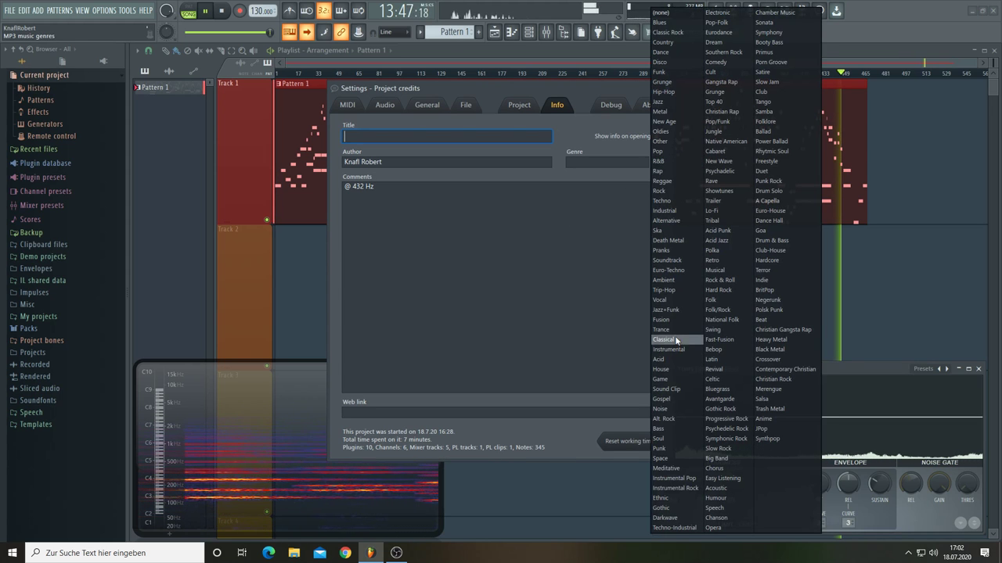
{"action": "left_click", "coordinate": [668, 280]}
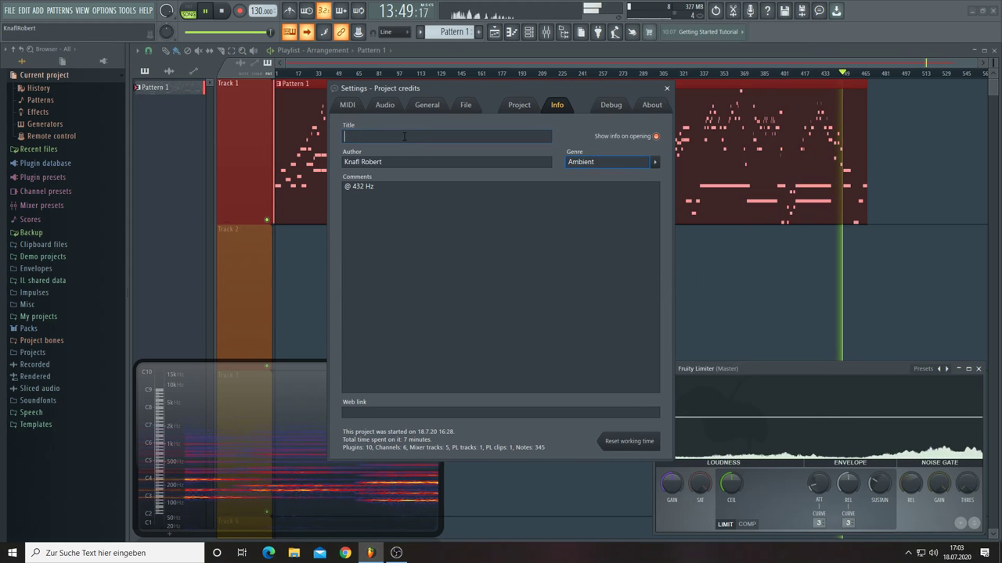
{"action": "left_click_drag", "start_coordinate": [457, 92], "coordinate": [515, 175]}
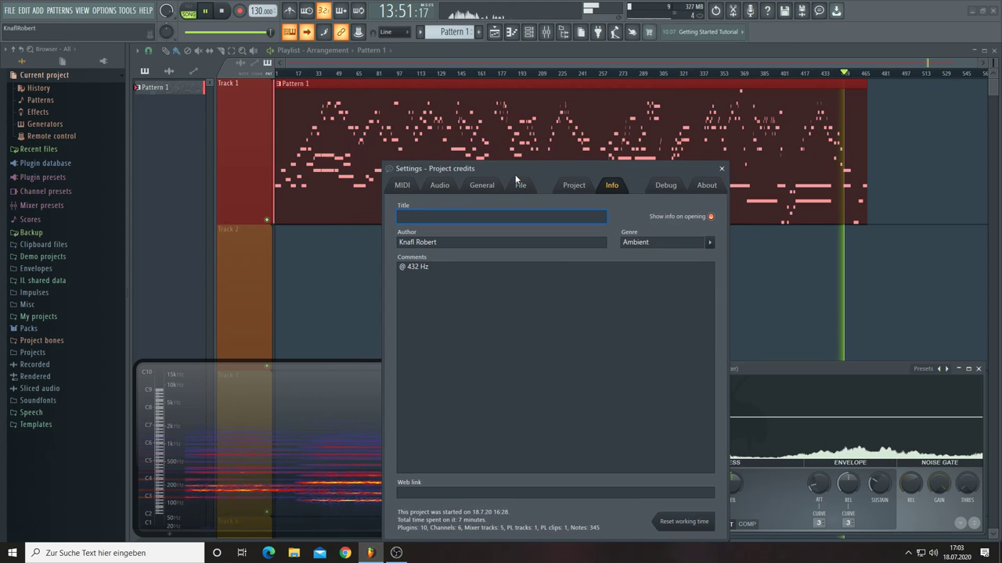
{"action": "type", "text": "Magi"}
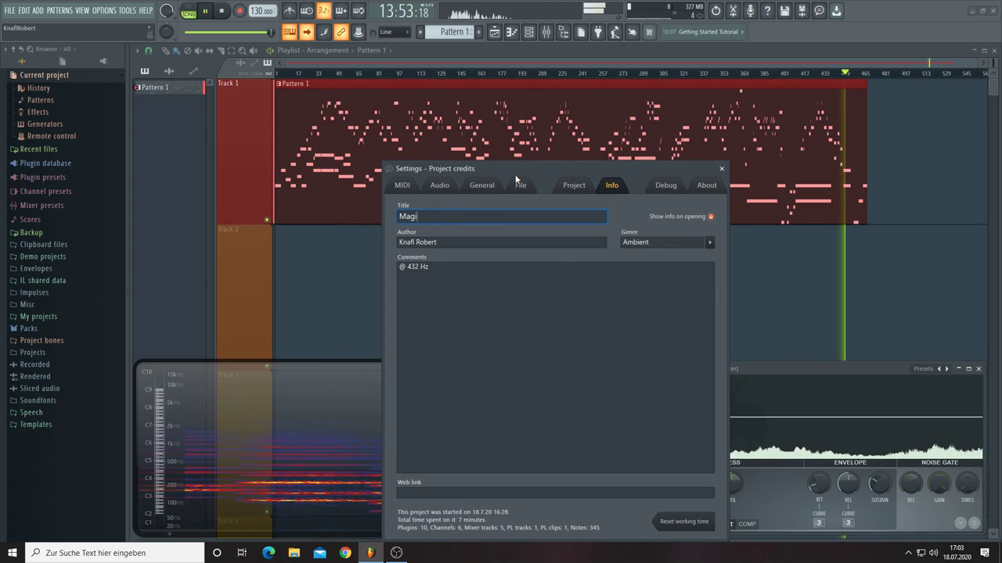
{"action": "type", "text": "sche Ge"}
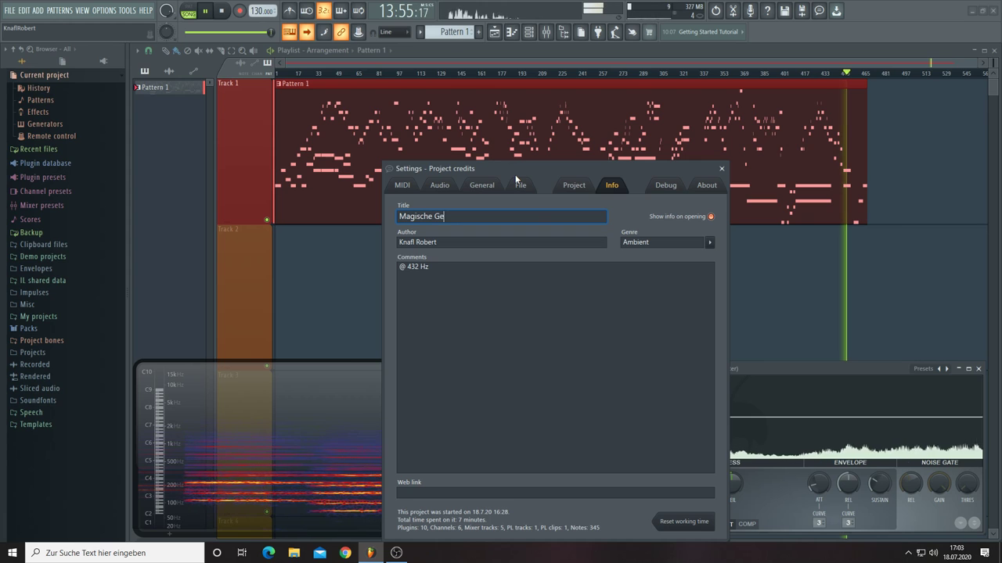
{"action": "type", "text": "danken"}
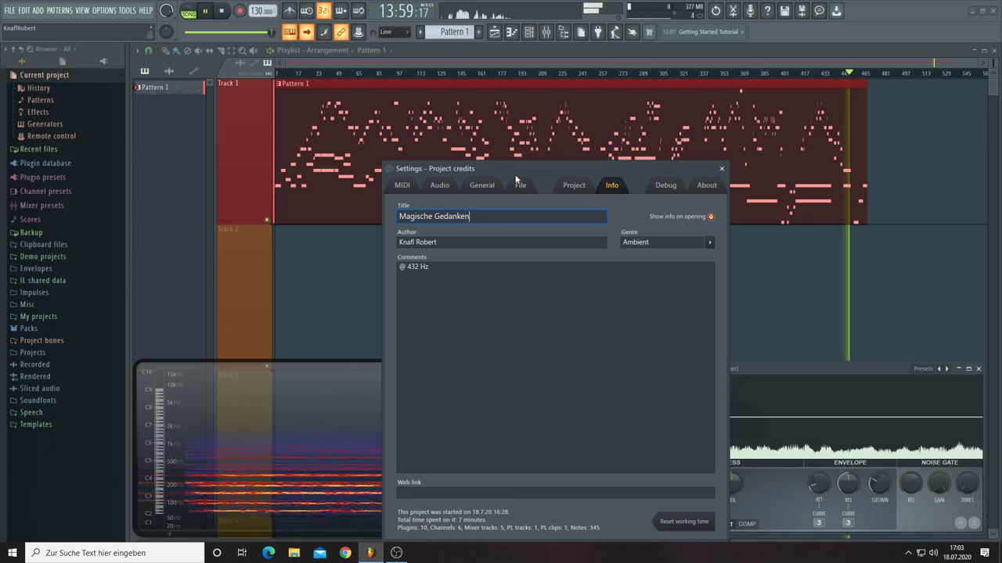
Step: Save the project as "Magische Gedanken" in the Projects folder, reusing the copied title, and close the project info and Fruity Limiter windows
{"action": "left_click_drag", "start_coordinate": [499, 216], "coordinate": [400, 217]}
{"action": "key", "text": "ctrl+c"}
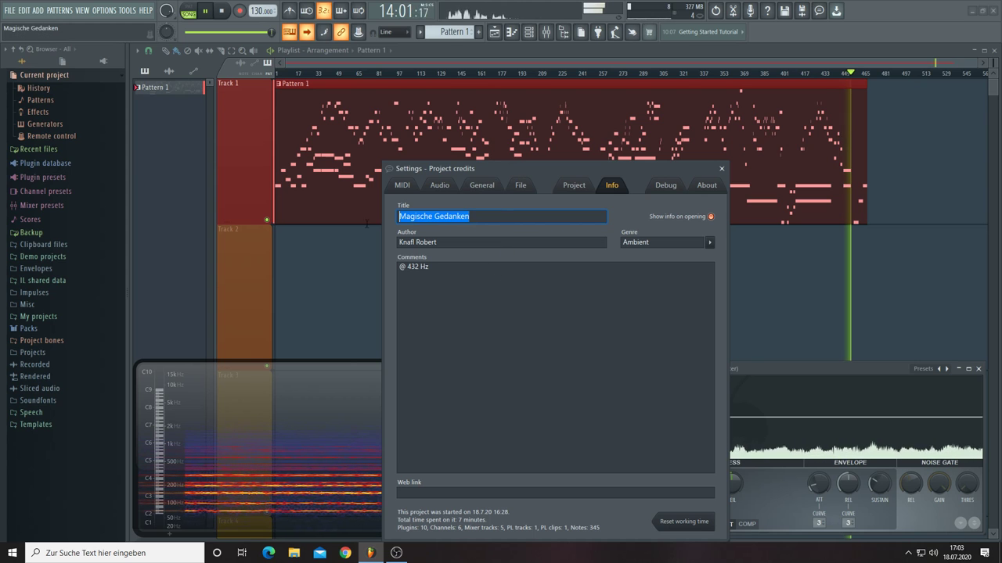
{"action": "right_click", "coordinate": [424, 219]}
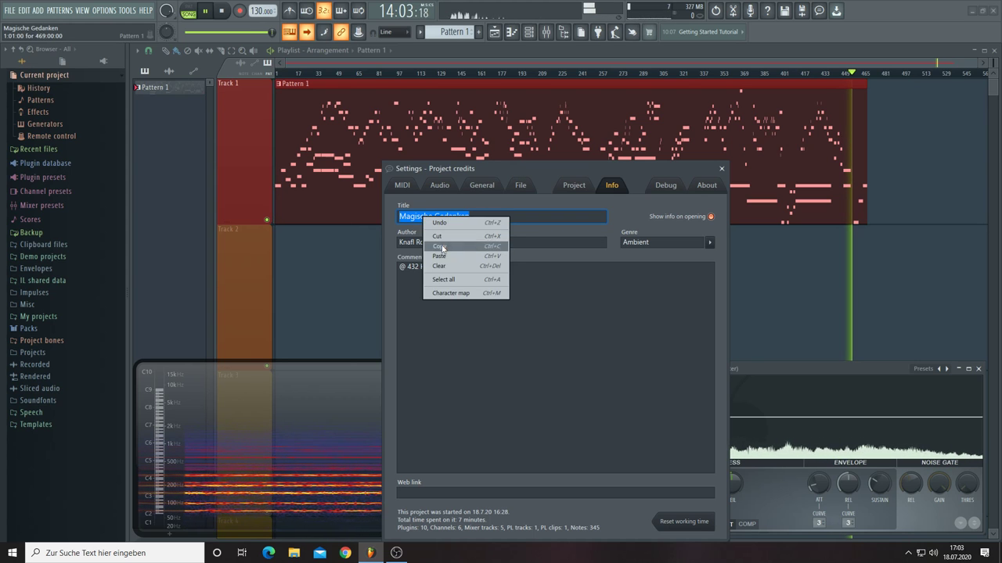
{"action": "left_click", "coordinate": [439, 246]}
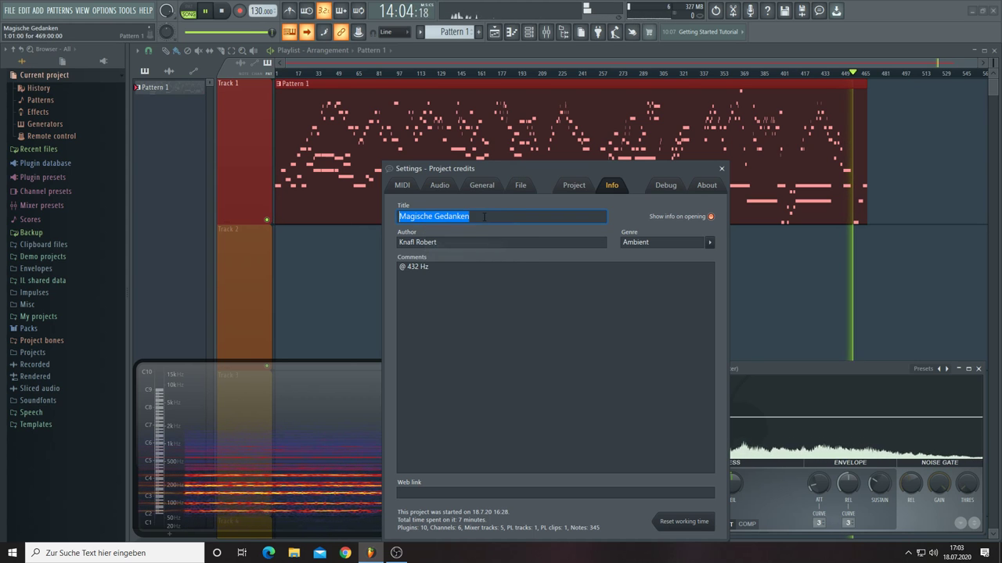
{"action": "left_click", "coordinate": [10, 10]}
{"action": "left_click", "coordinate": [26, 58]}
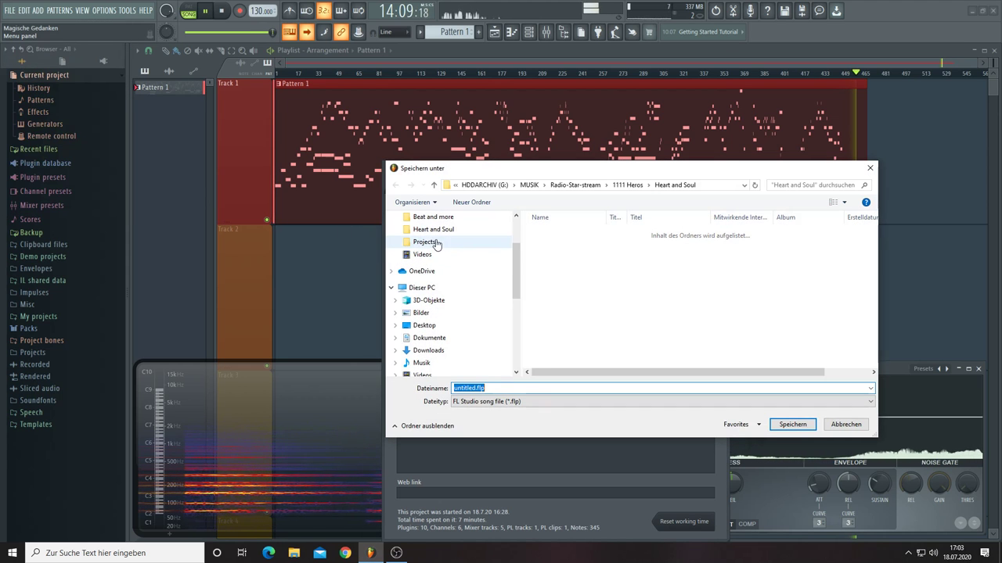
{"action": "left_click", "coordinate": [436, 244]}
{"action": "double_click", "coordinate": [521, 388]}
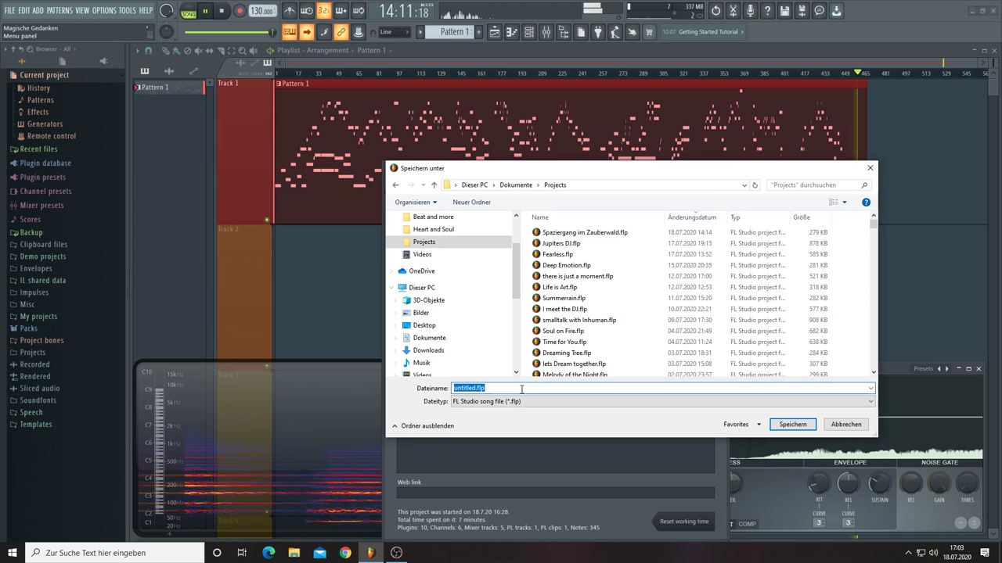
{"action": "key", "text": "ctrl+v"}
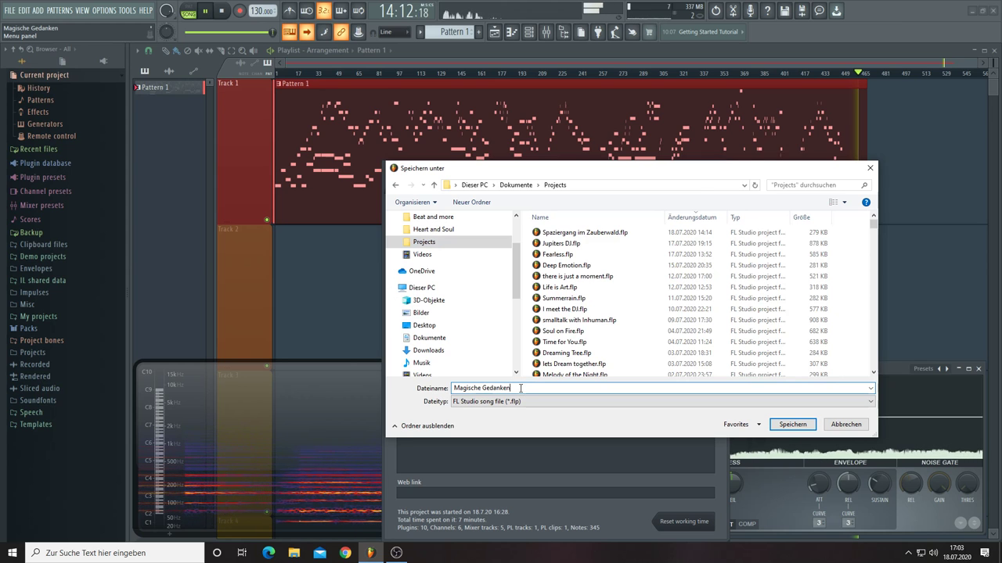
{"action": "left_click", "coordinate": [792, 425]}
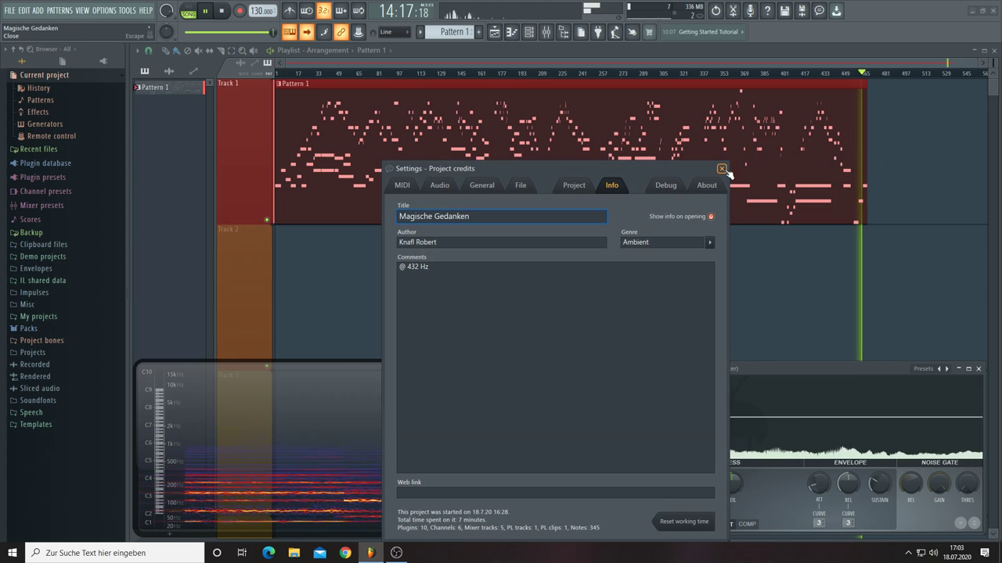
{"action": "key", "text": "Escape"}
{"action": "key", "text": "Escape"}
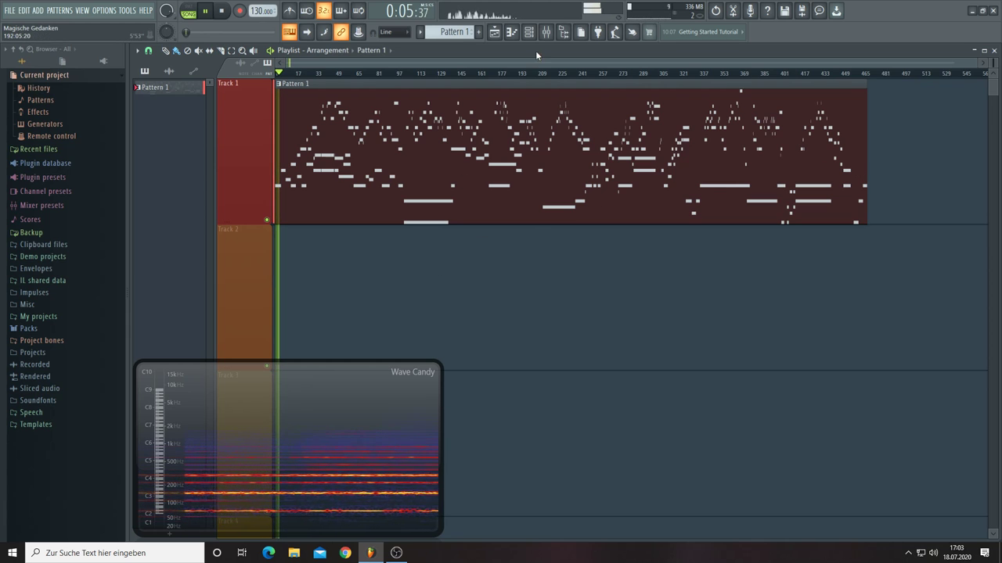
Step: Reopen the project info and extend the "@ 432 Hz" comment with "- 8 Hertz supliminal Acustic"
{"action": "left_click", "coordinate": [813, 17]}
{"action": "left_click", "coordinate": [440, 267]}
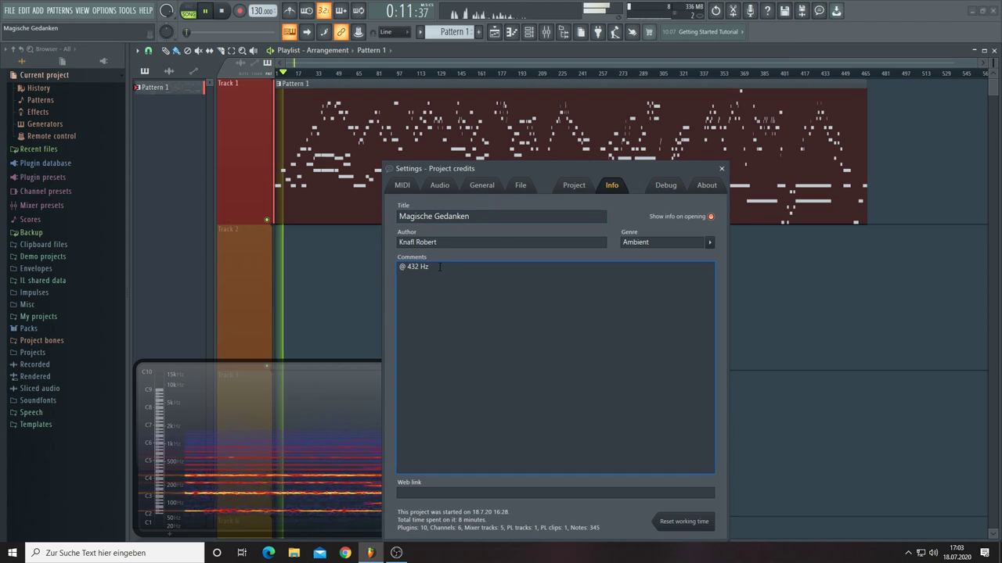
{"action": "type", "text": "- "}
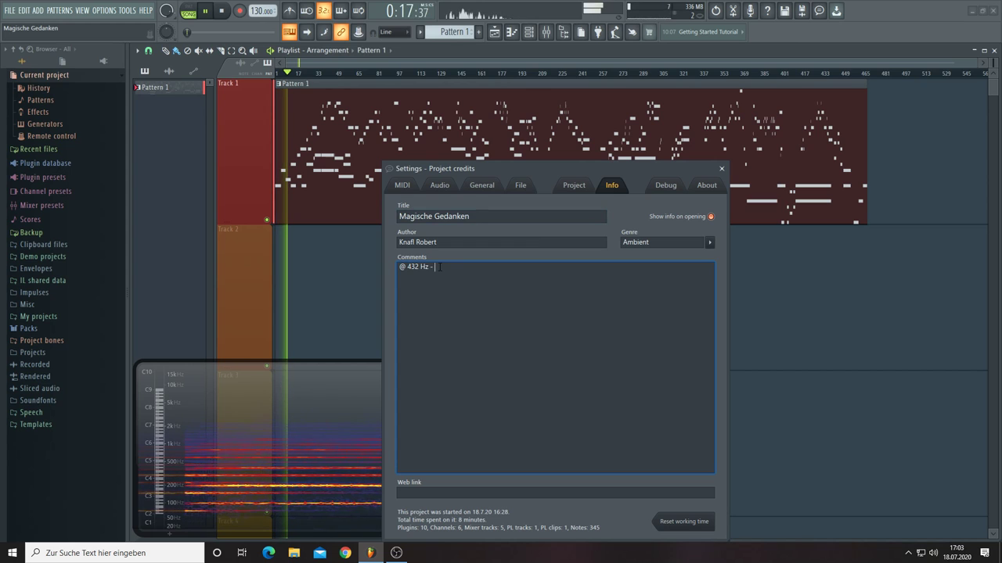
{"action": "type", "text": "8 Hertz"}
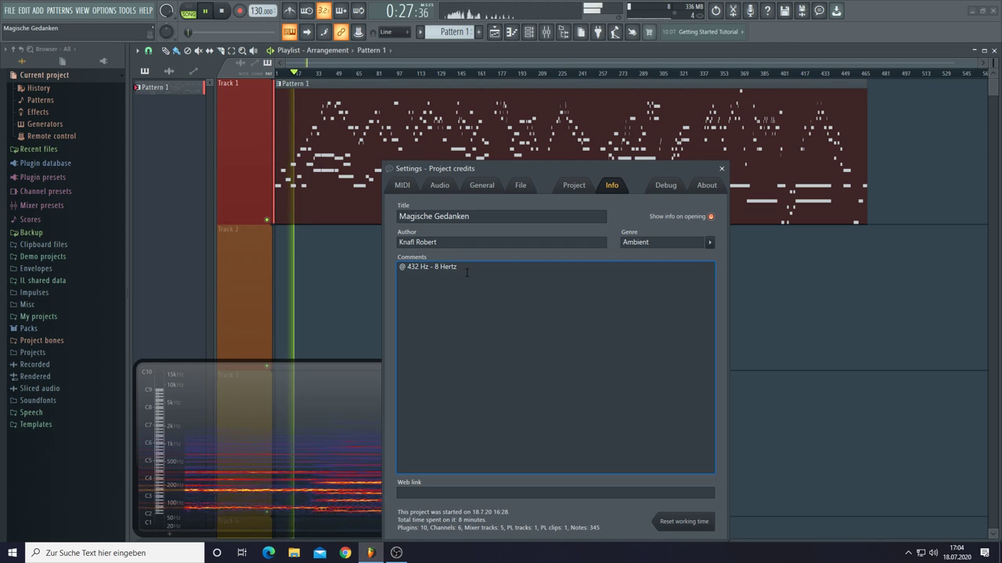
{"action": "type", "text": "s"}
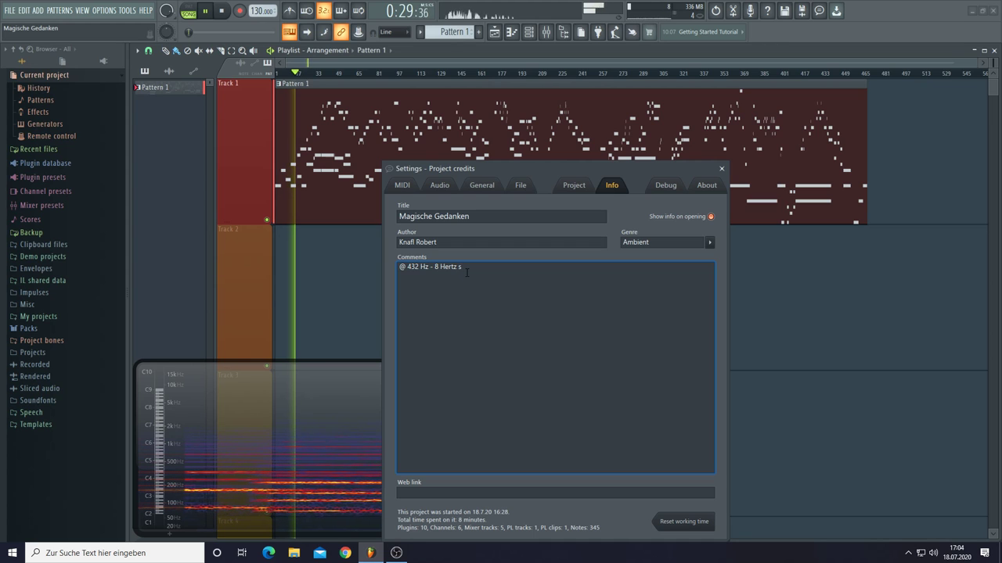
{"action": "type", "text": "u"}
{"action": "type", "text": "bl"}
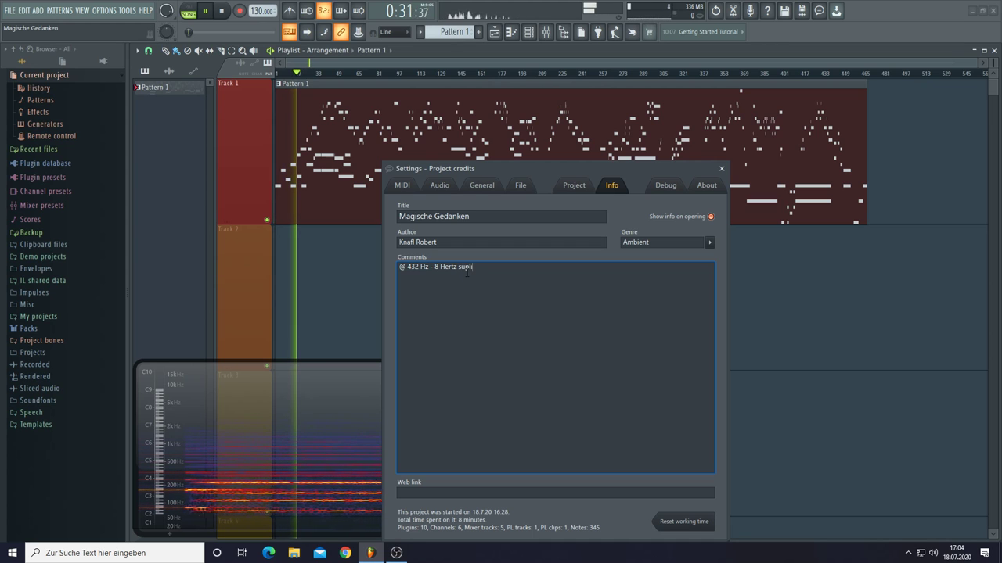
{"action": "type", "text": "iminal"}
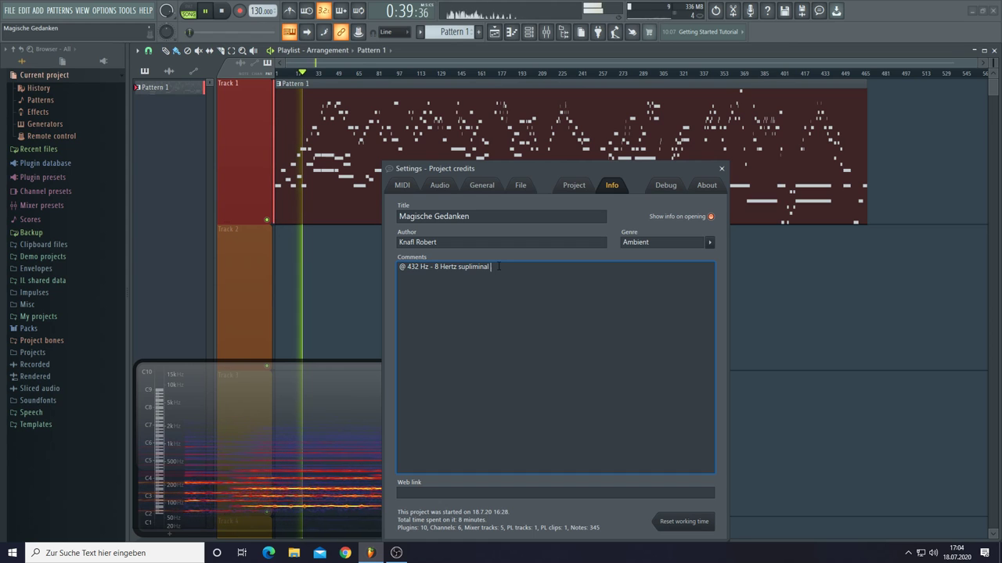
{"action": "type", "text": "Ak"}
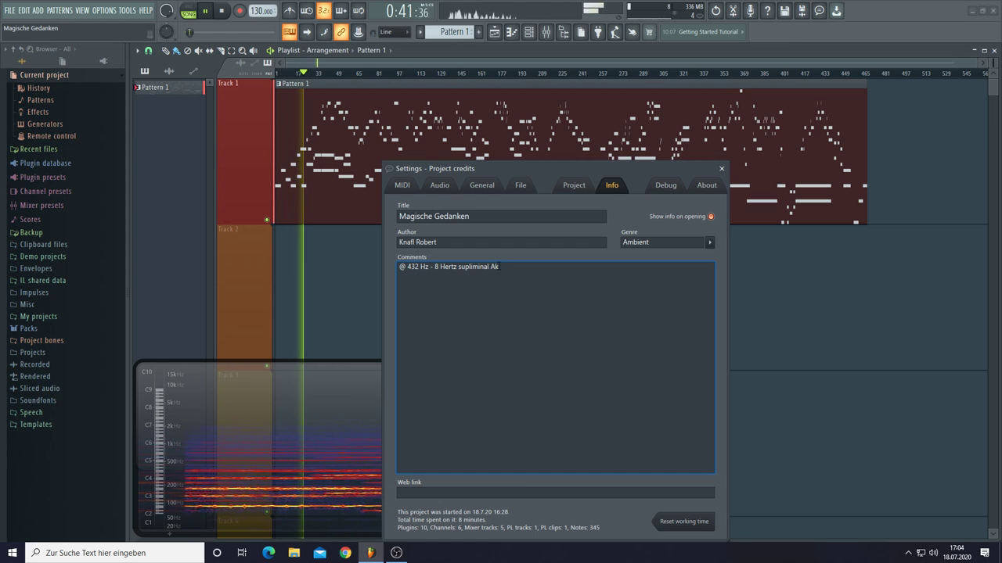
{"action": "type", "text": "us"}
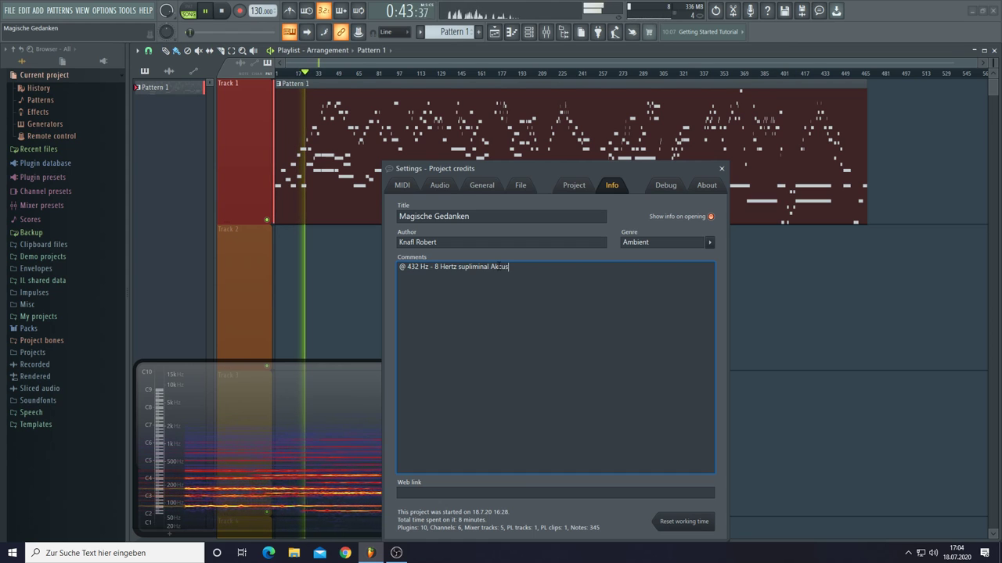
{"action": "type", "text": "t"}
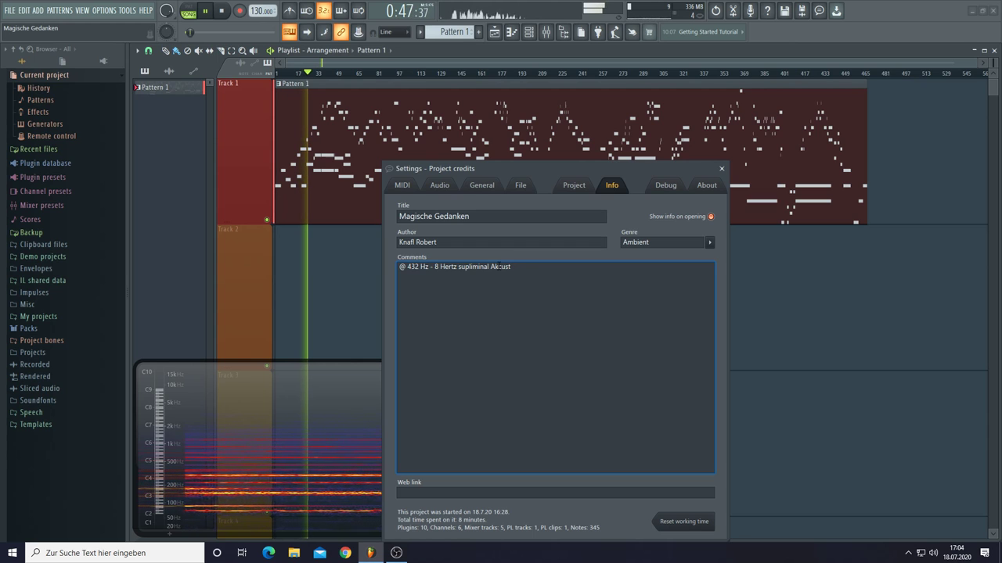
{"action": "type", "text": "ic"}
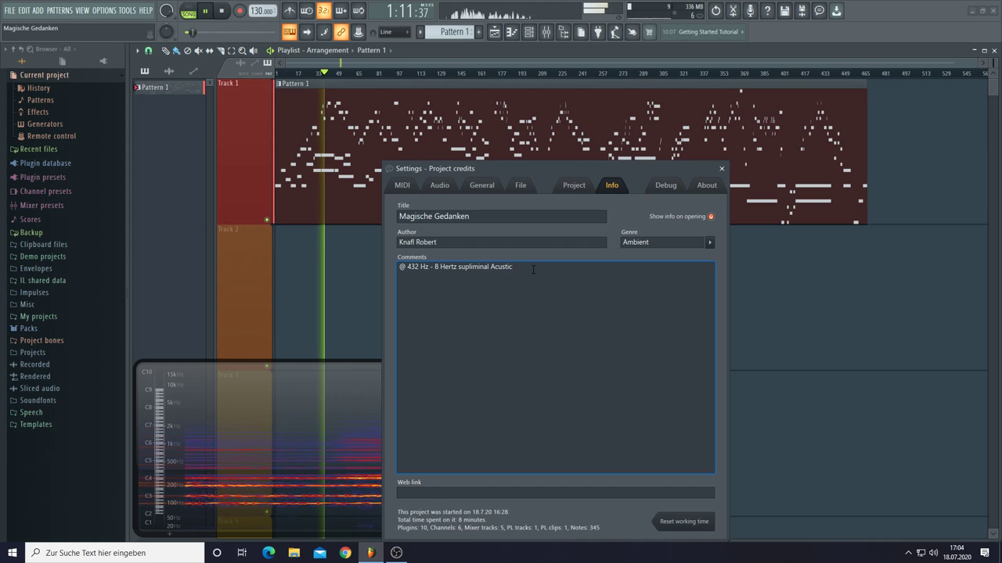
Step: Open the first Nexus channel's plugin from the channel rack and shift its window out from behind the project info
{"action": "left_click", "coordinate": [529, 32]}
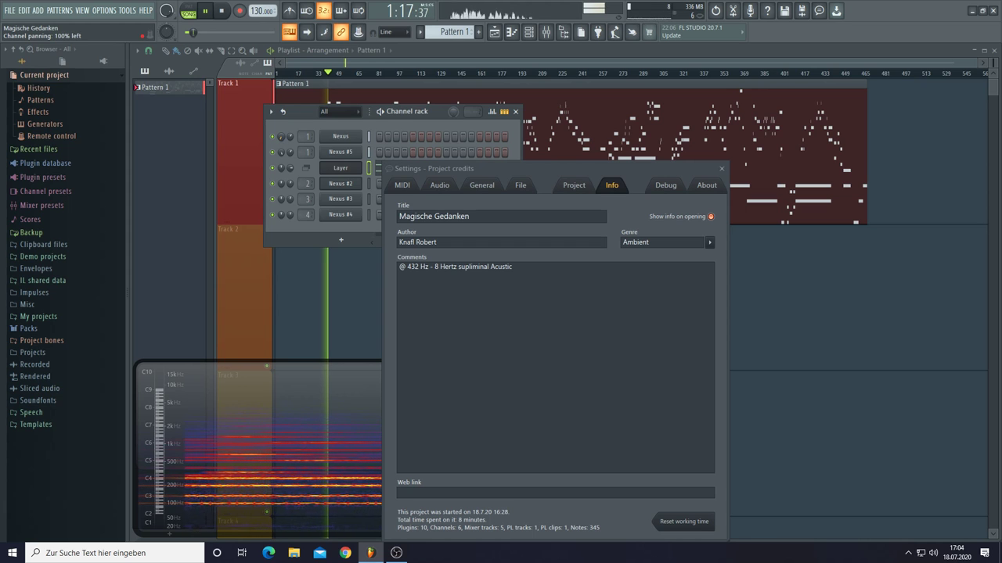
{"action": "left_click", "coordinate": [342, 141]}
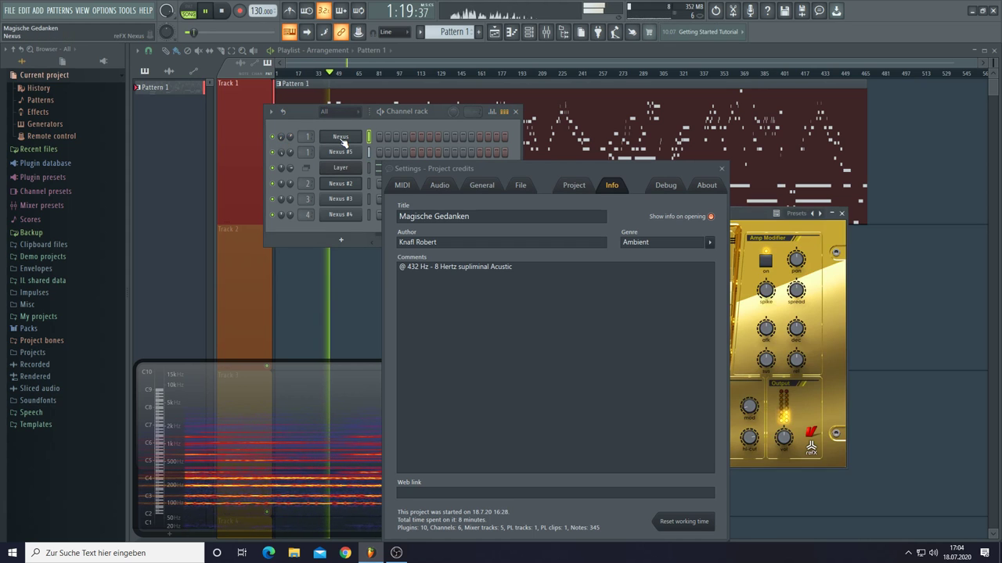
{"action": "left_click_drag", "start_coordinate": [876, 227], "coordinate": [846, 235]}
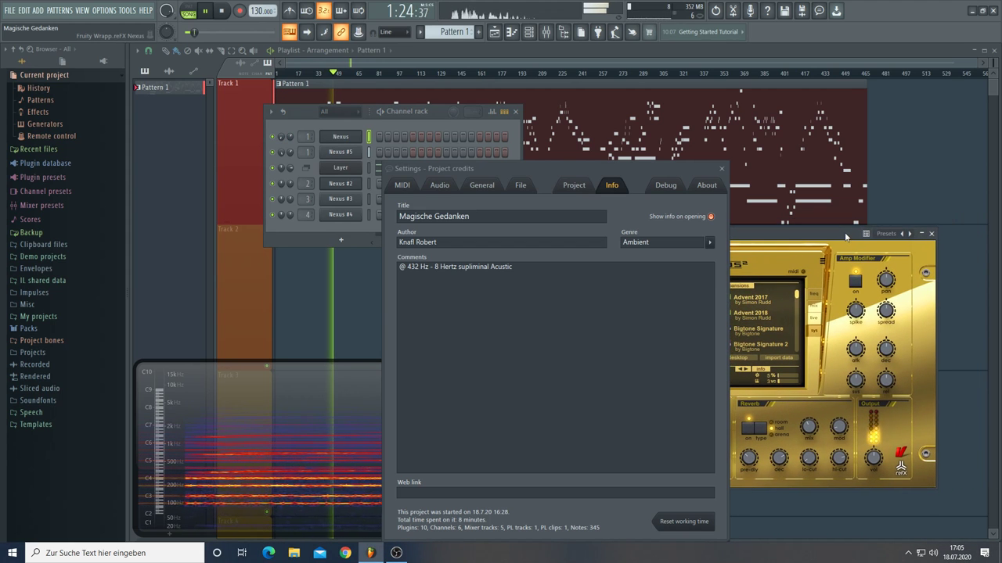
Step: Add the lines "L ch. 432 Hz" and "R ch. 440 Hz" to the project comments
{"action": "left_click", "coordinate": [516, 279]}
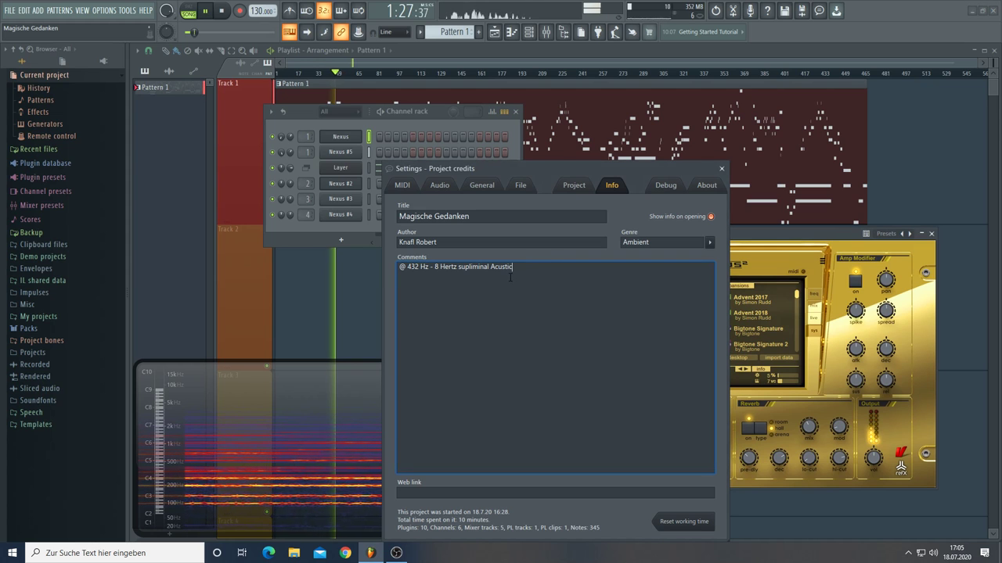
{"action": "key", "text": "Return"}
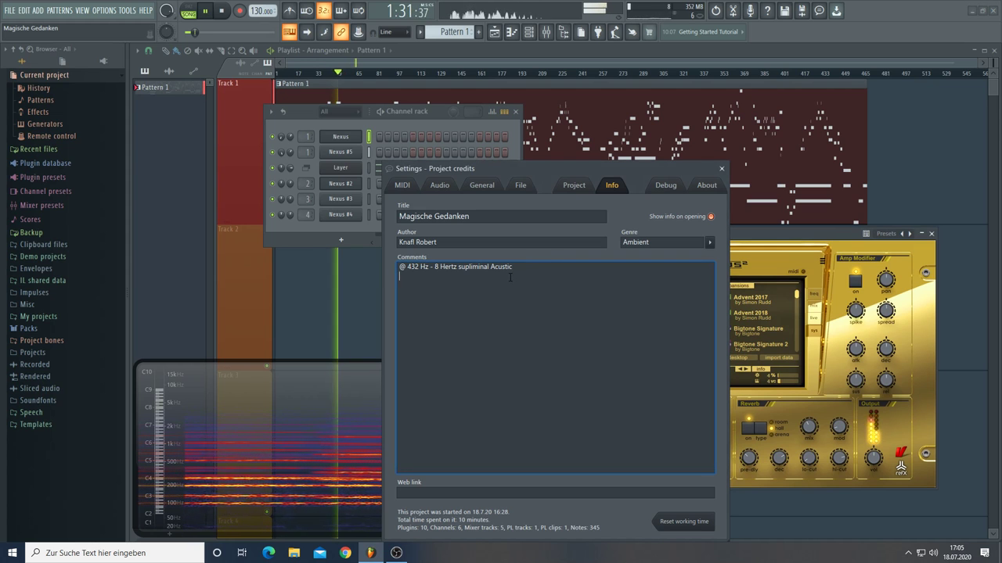
{"action": "type", "text": "L c"}
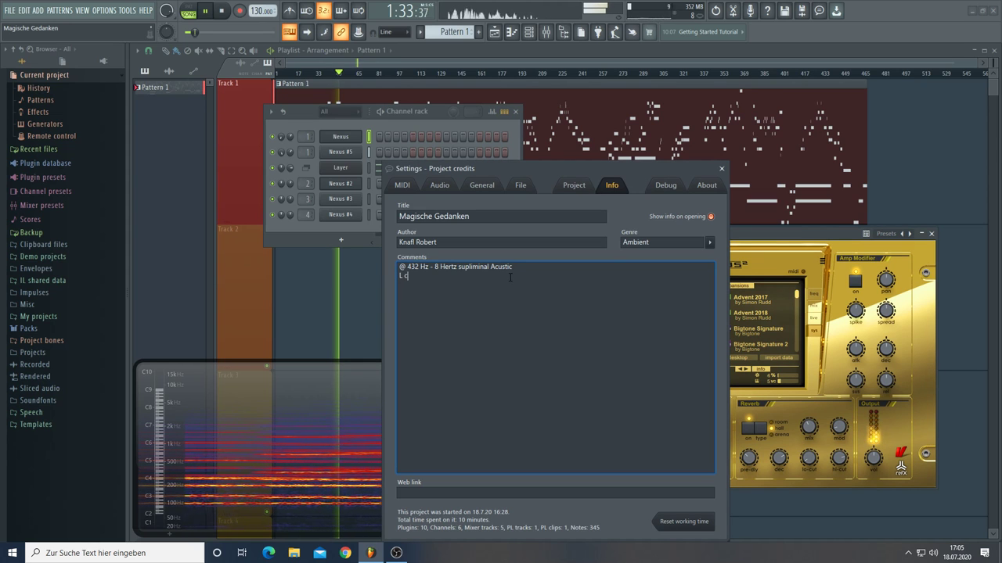
{"action": "type", "text": "h."}
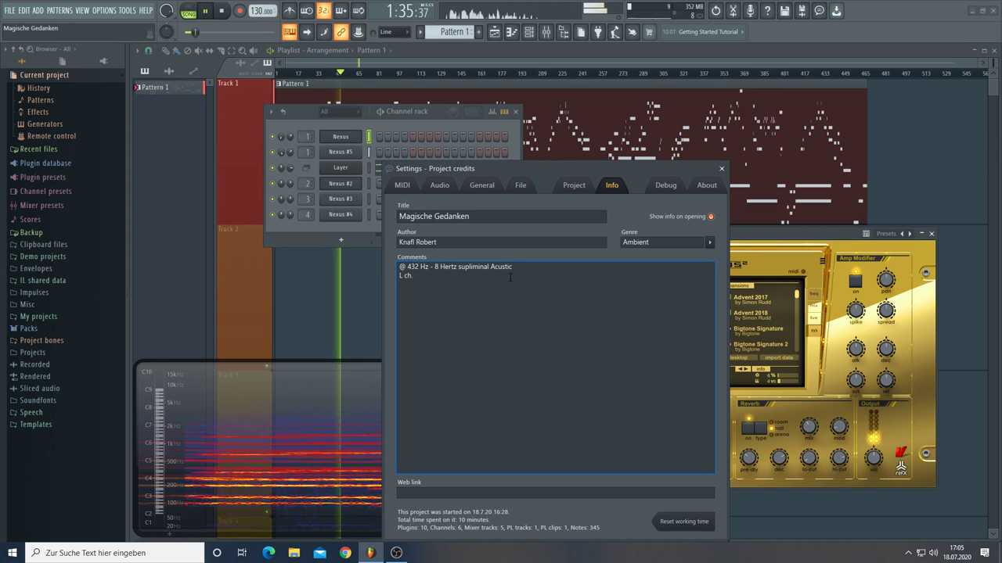
{"action": "type", "text": " 432 Hz"}
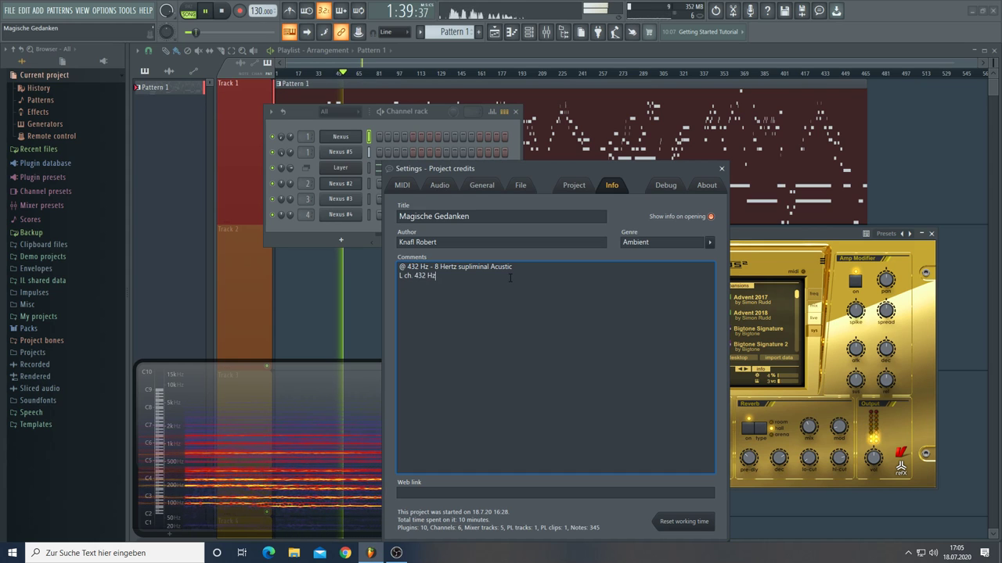
{"action": "key", "text": "Return"}
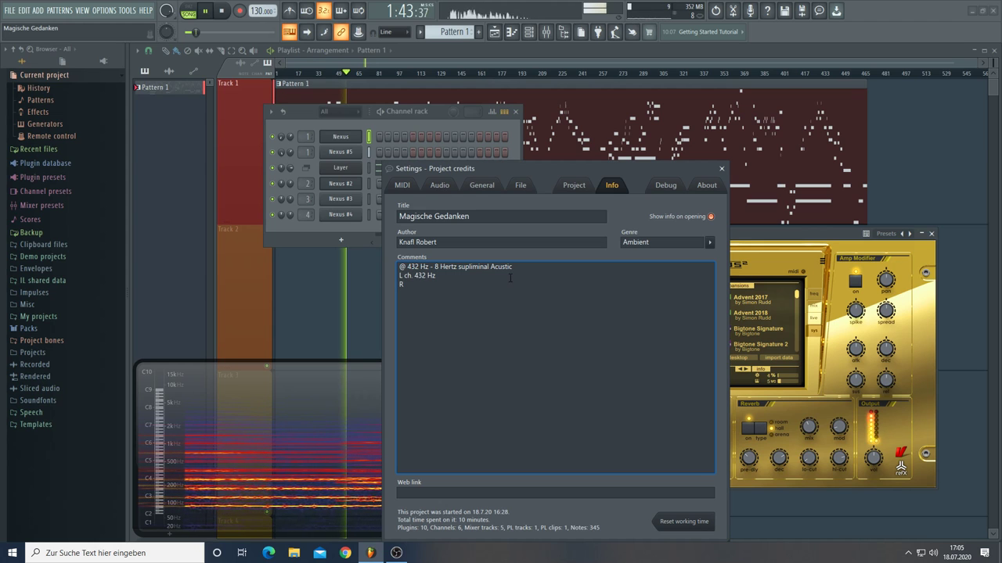
{"action": "type", "text": "ch."}
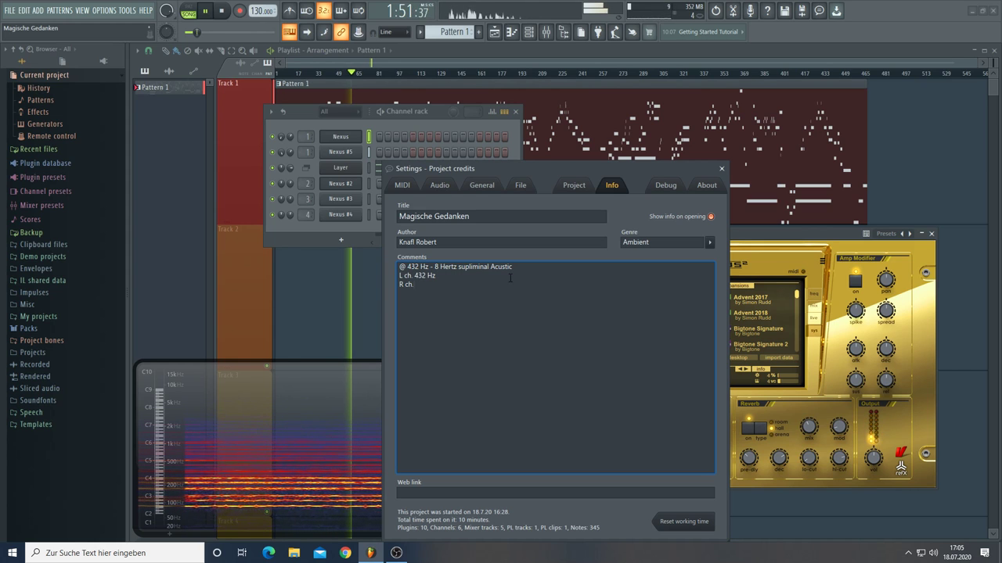
{"action": "type", "text": " 4"}
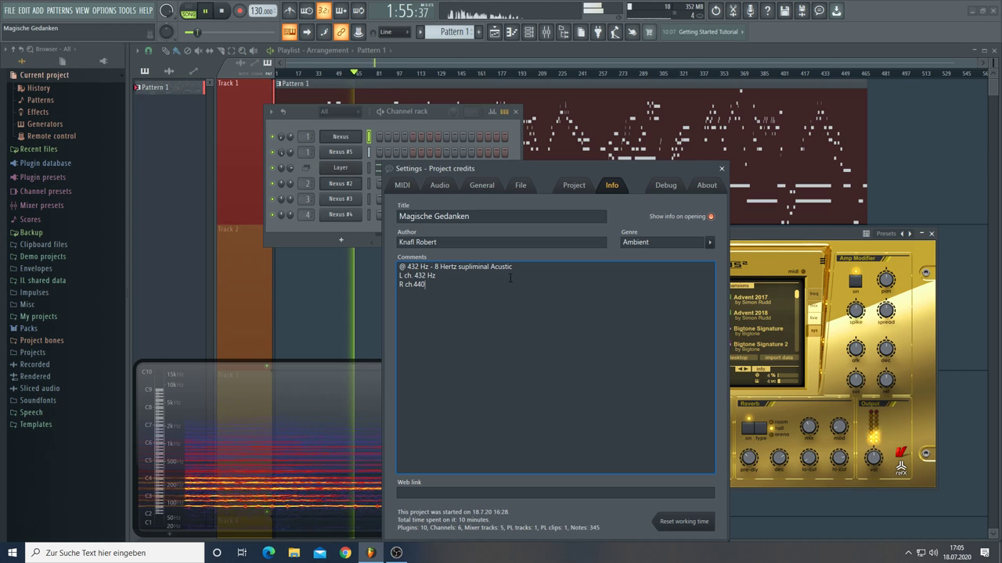
{"action": "key", "text": "Left"}
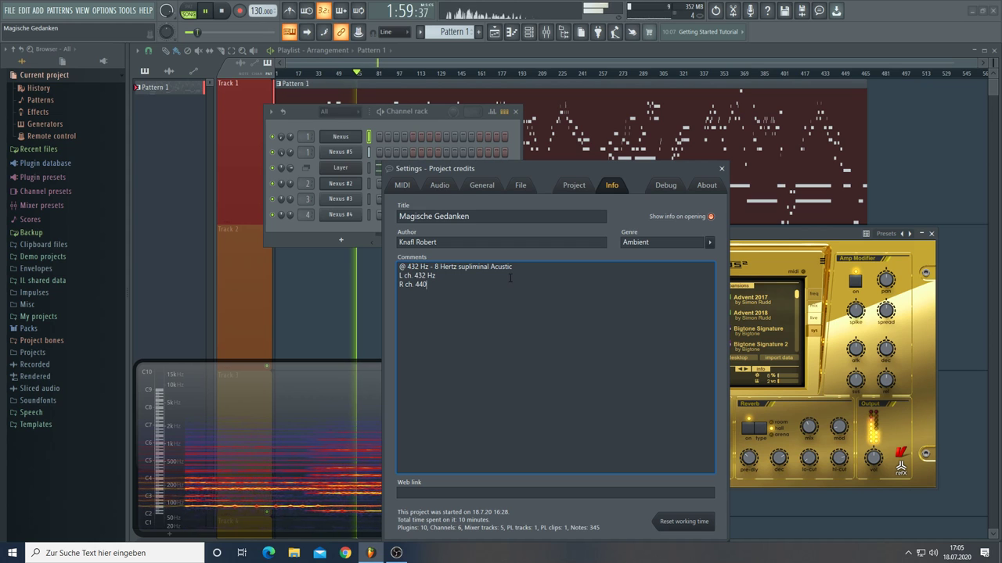
{"action": "type", "text": "Hz"}
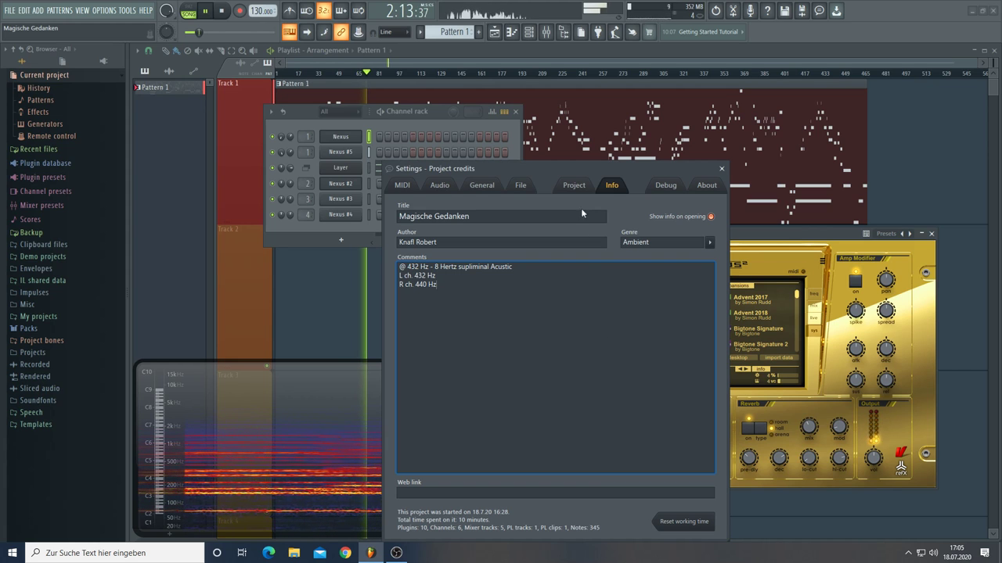
Step: Arrange the project info and Nexus windows to compare both system pages, set Nexus #5's voices to 128, and return to the playlist
{"action": "left_click_drag", "start_coordinate": [623, 174], "coordinate": [866, 165]}
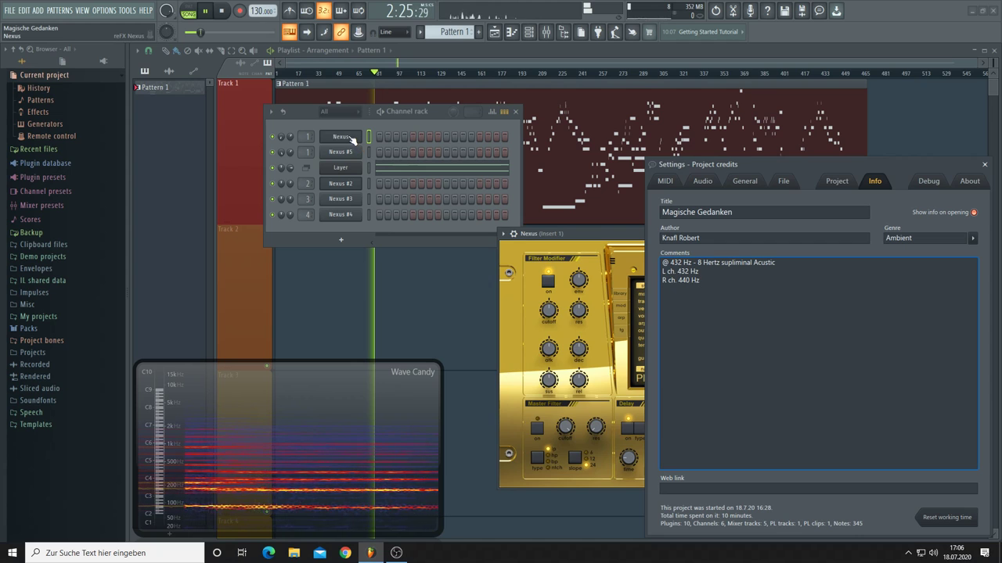
{"action": "left_click_drag", "start_coordinate": [602, 238], "coordinate": [440, 225]}
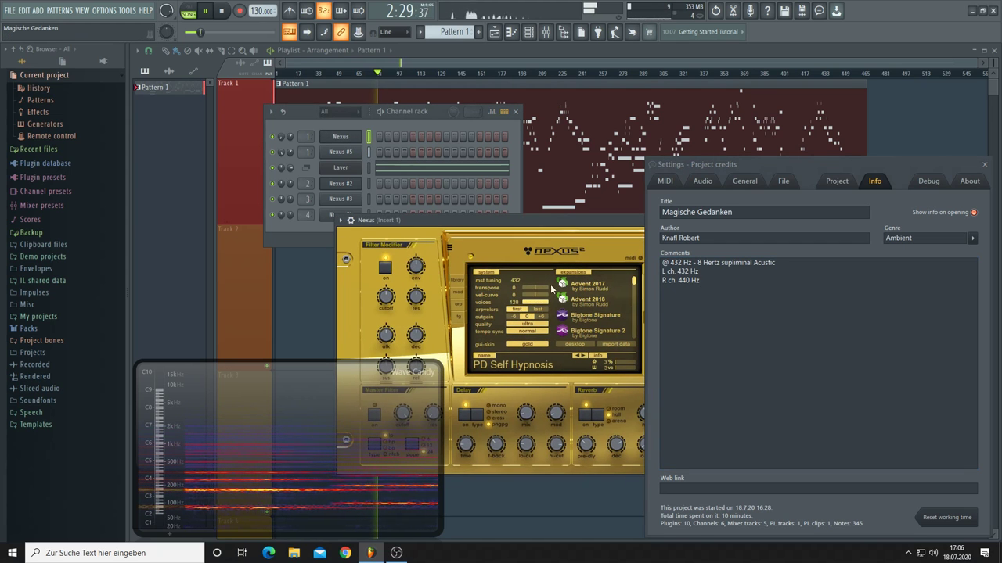
{"action": "left_click", "coordinate": [333, 155]}
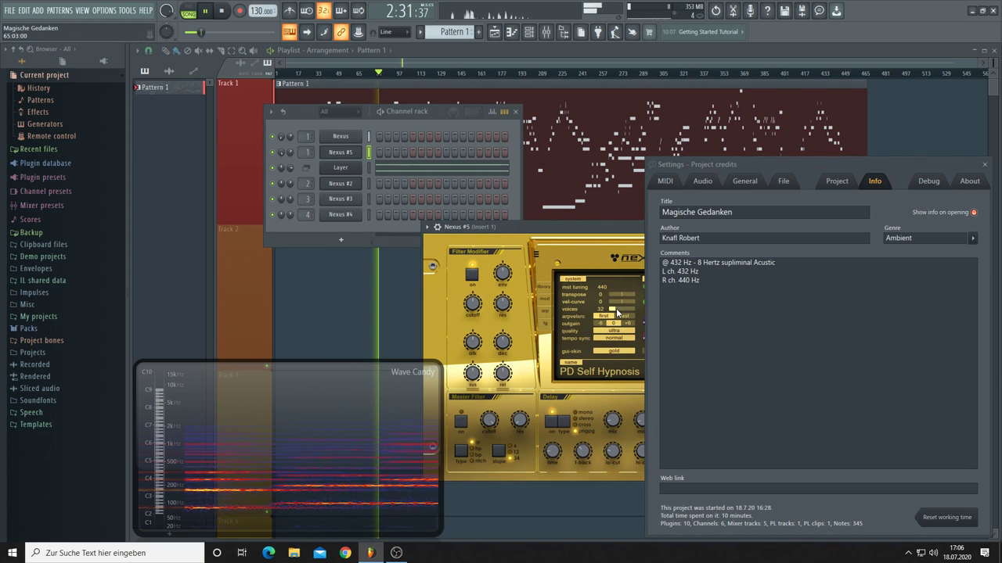
{"action": "left_click_drag", "start_coordinate": [616, 309], "coordinate": [685, 310]}
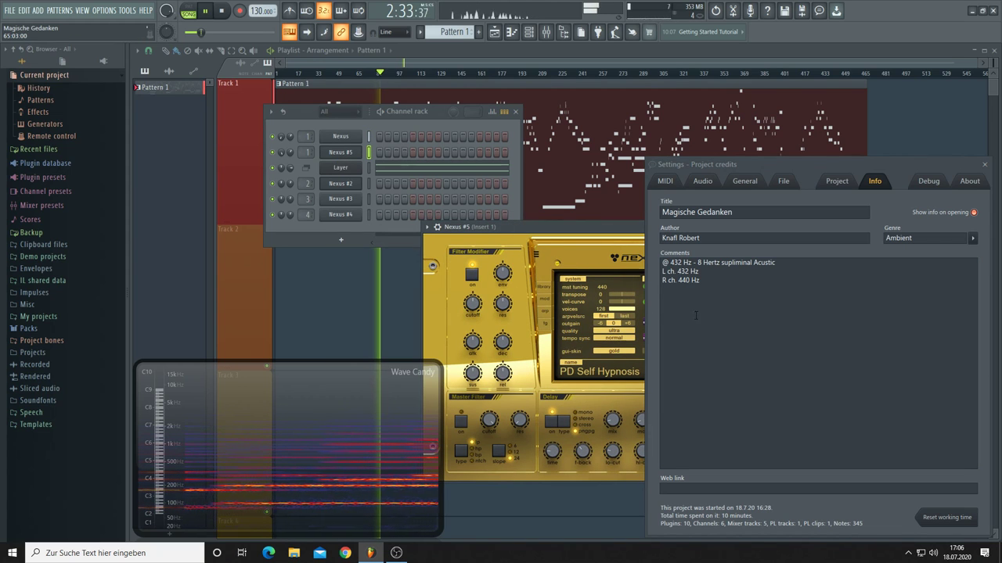
{"action": "left_click_drag", "start_coordinate": [531, 231], "coordinate": [365, 220]}
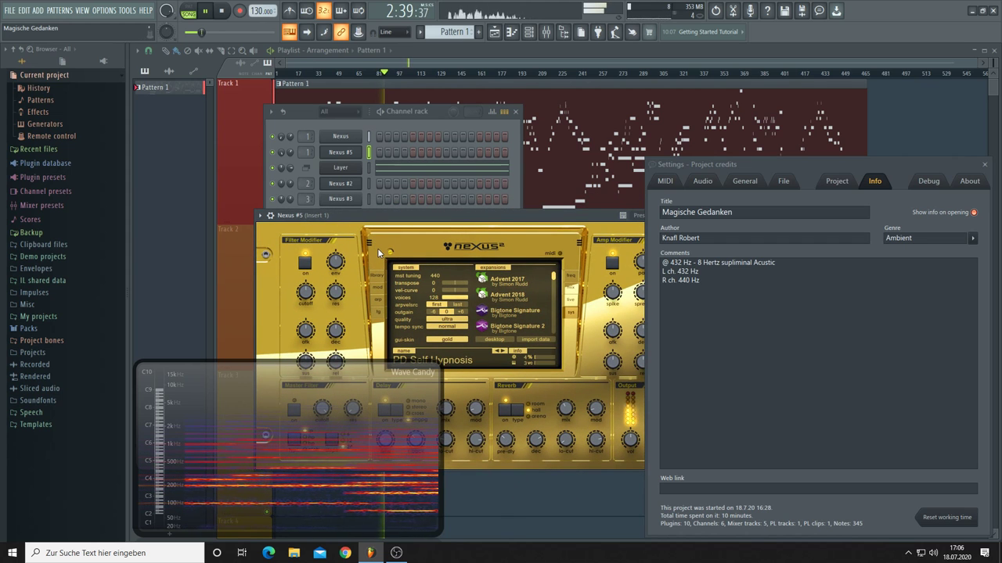
{"action": "left_click", "coordinate": [484, 68]}
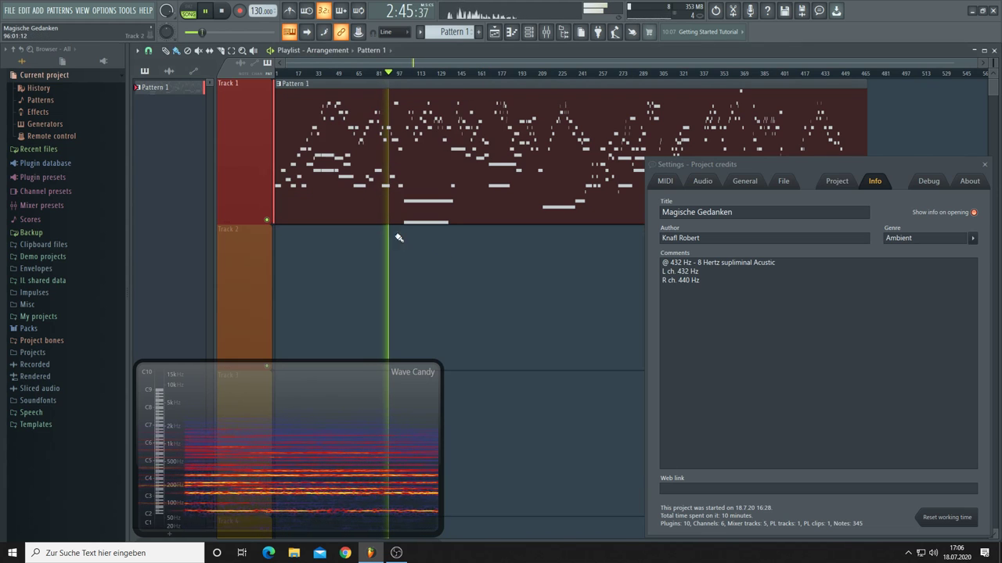
Step: Save the updated project and stop playback
{"action": "left_click", "coordinate": [11, 12]}
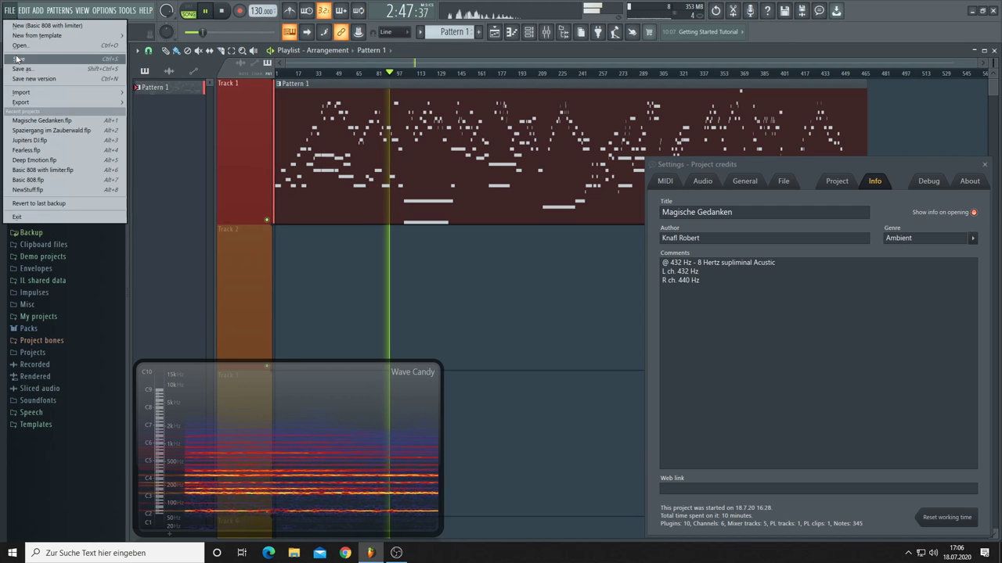
{"action": "left_click", "coordinate": [11, 11]}
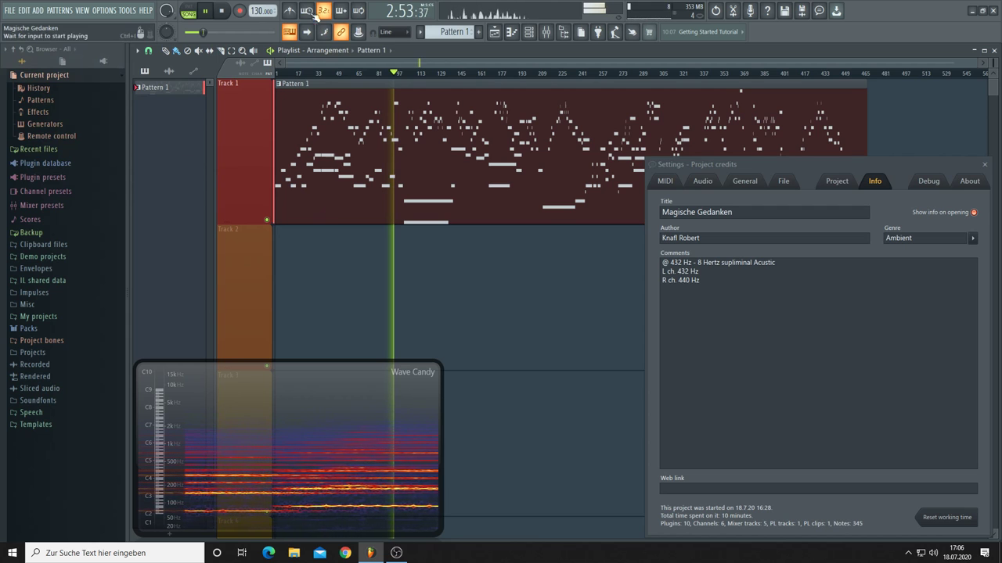
{"action": "left_click", "coordinate": [221, 11]}
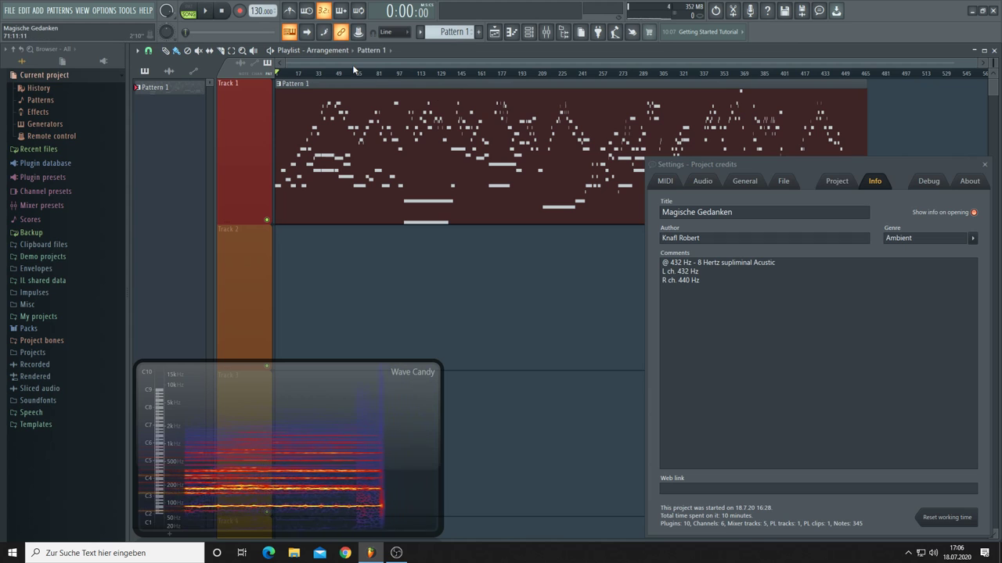
Step: Export the project as the Wave file "Magische Gedanken.wav" into the Heart and Soul folder and start rendering the full song
{"action": "left_click", "coordinate": [12, 11]}
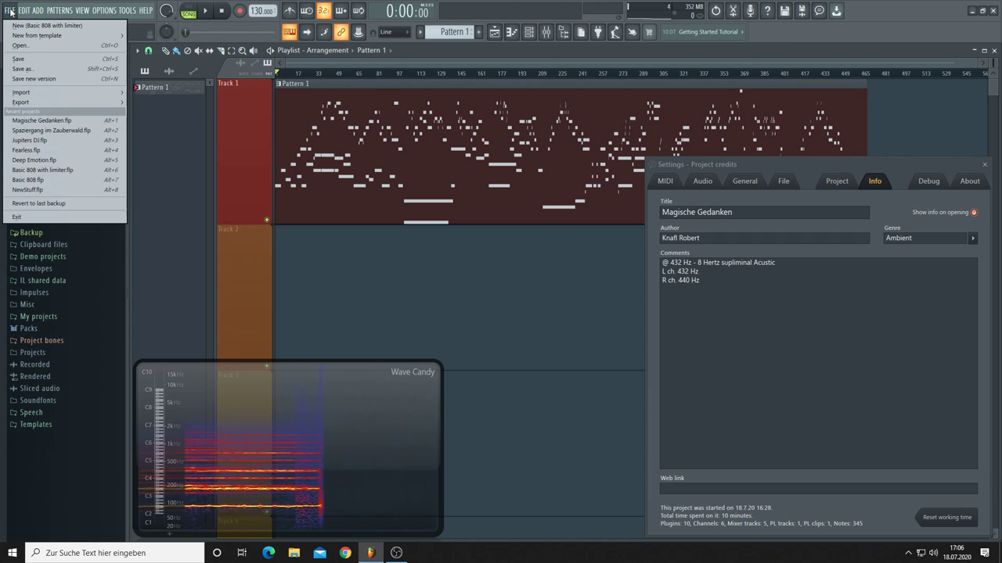
{"action": "mouse_move", "coordinate": [94, 103]}
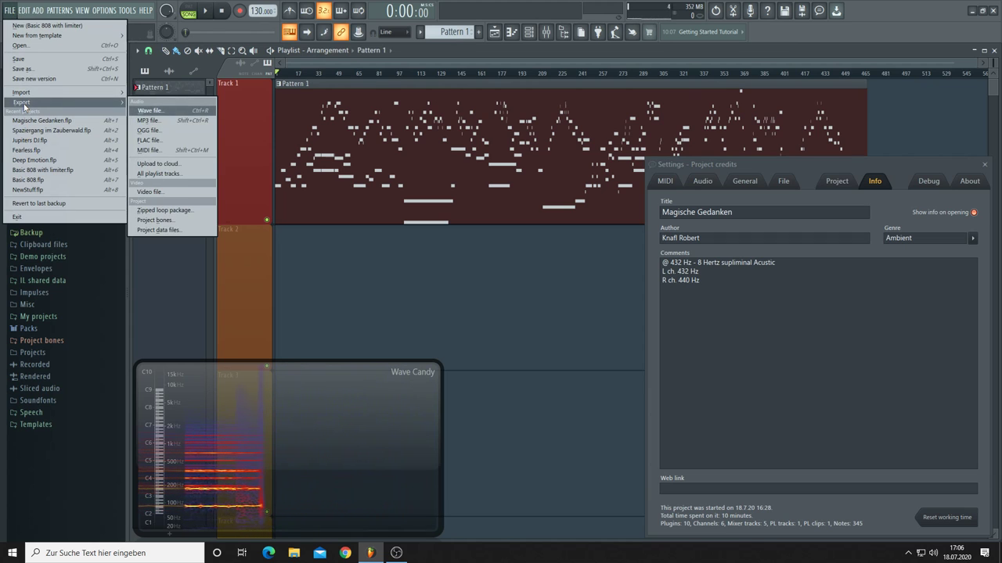
{"action": "left_click", "coordinate": [149, 116]}
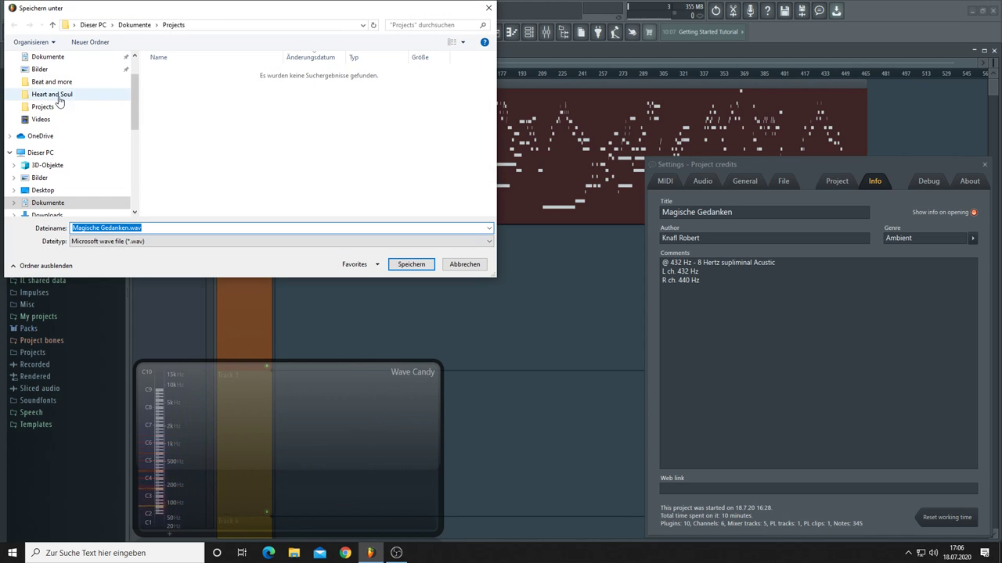
{"action": "left_click", "coordinate": [45, 94]}
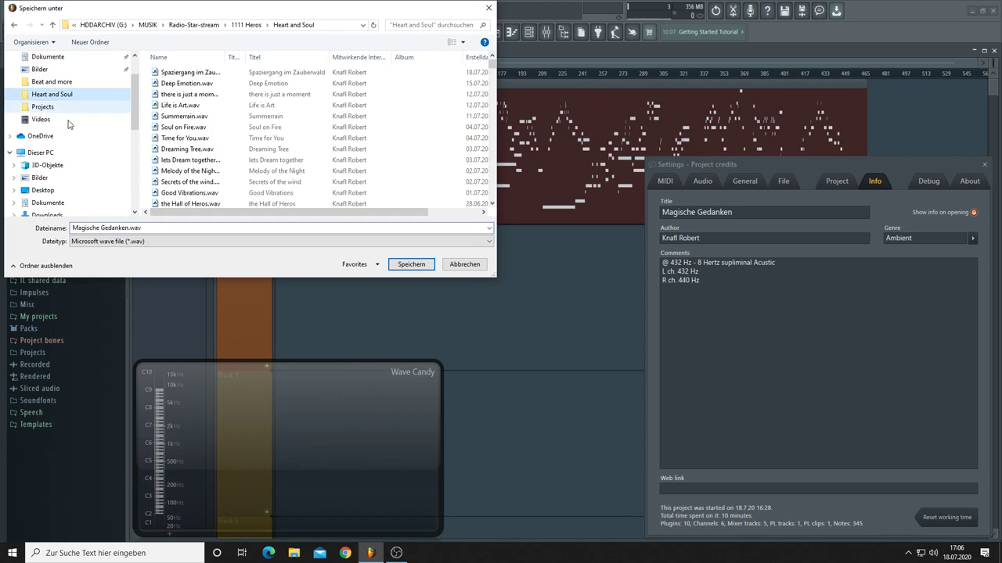
{"action": "left_click", "coordinate": [397, 266]}
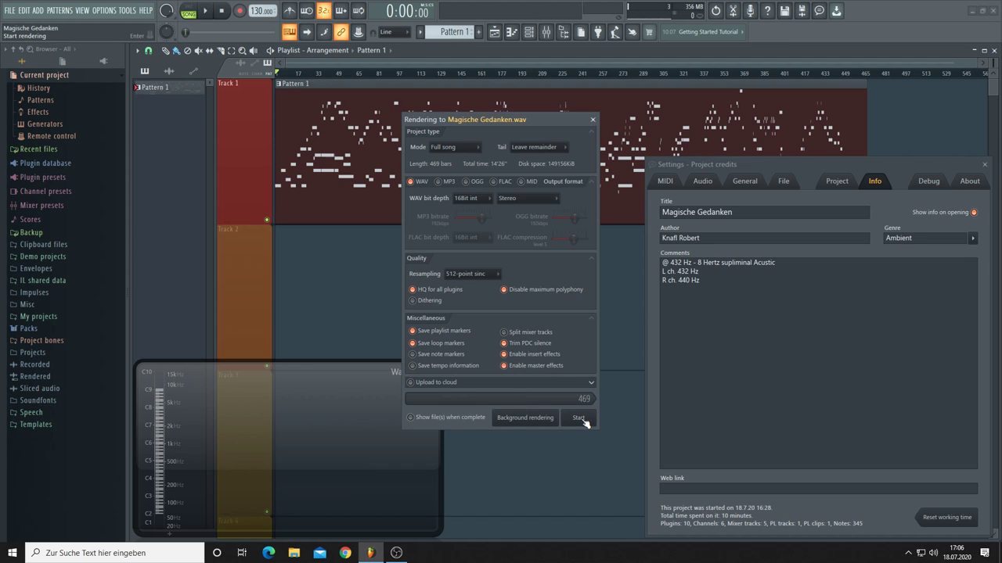
{"action": "left_click", "coordinate": [583, 419]}
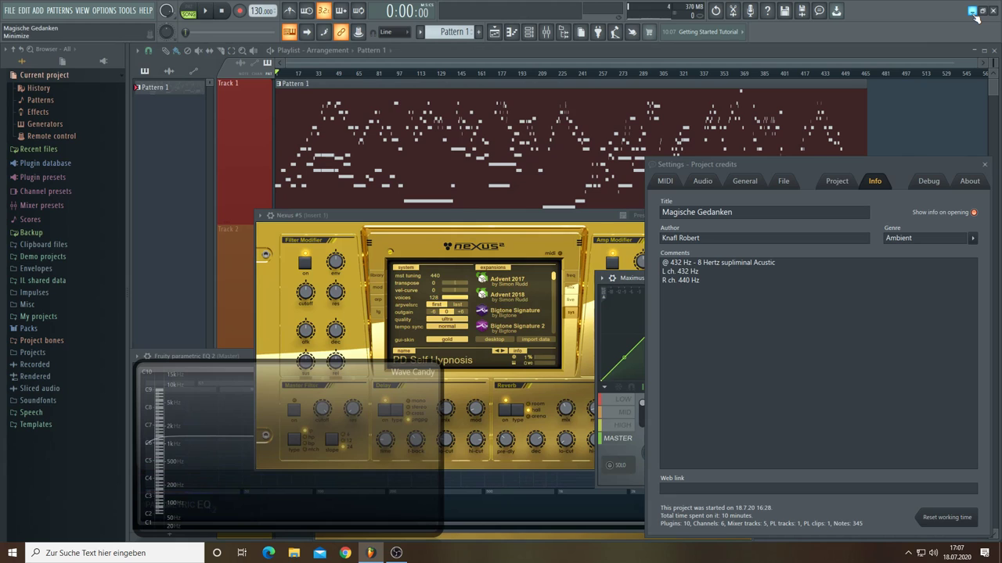
Step: Close all open plugin windows, exit FL Studio and return to the empty Windows desktop
{"action": "key", "text": "F12"}
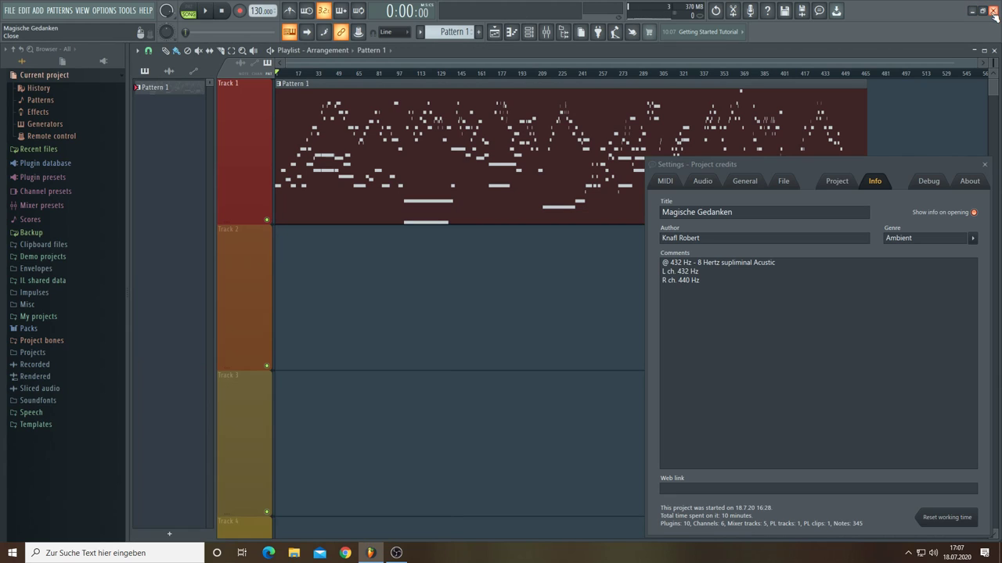
{"action": "left_click", "coordinate": [993, 13]}
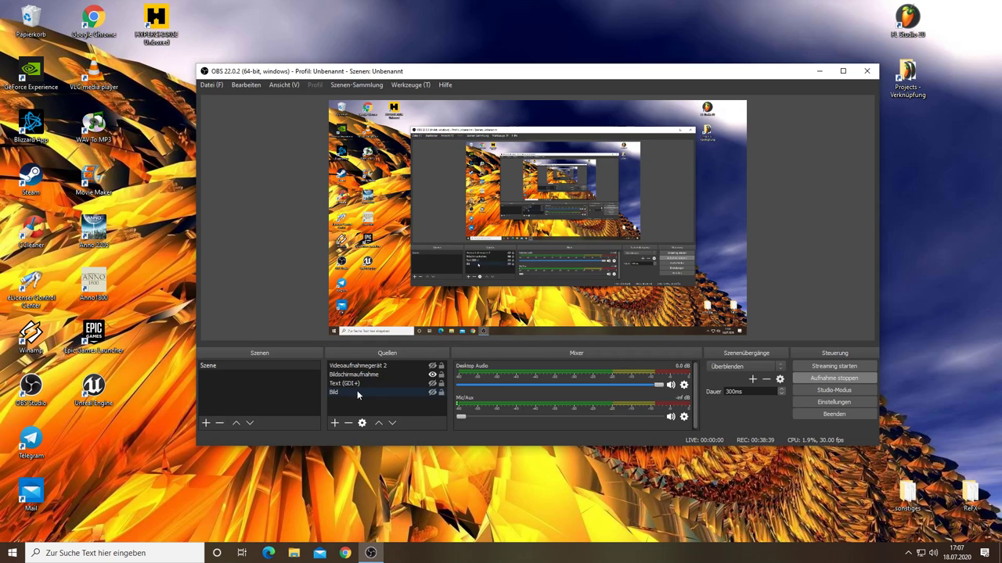
{"action": "key", "text": "super+d"}
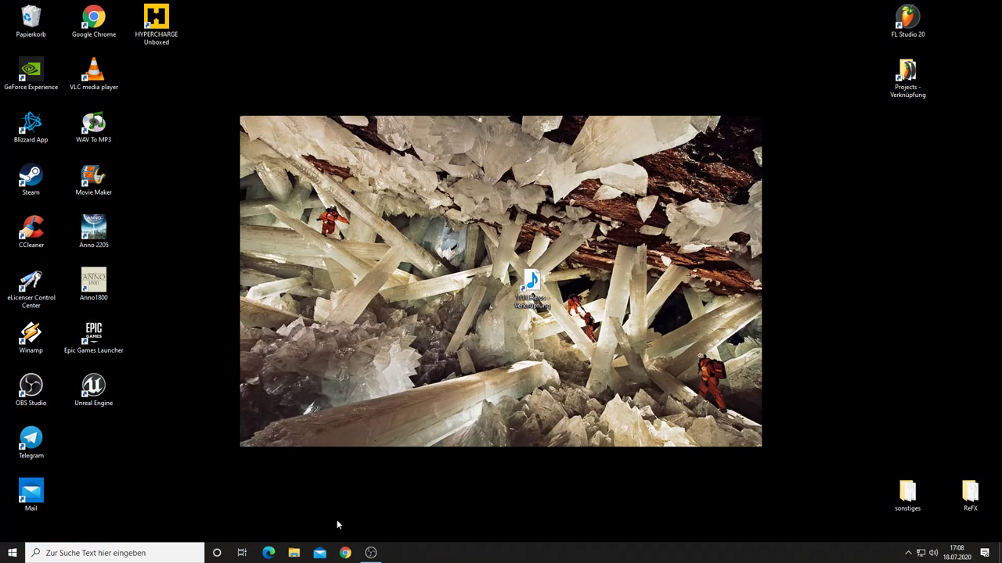
Step: Play the exported "Magische Gedanken.wav" in Winamp from File Explorer's recent files, and close the Explorer window
{"action": "left_click", "coordinate": [293, 552]}
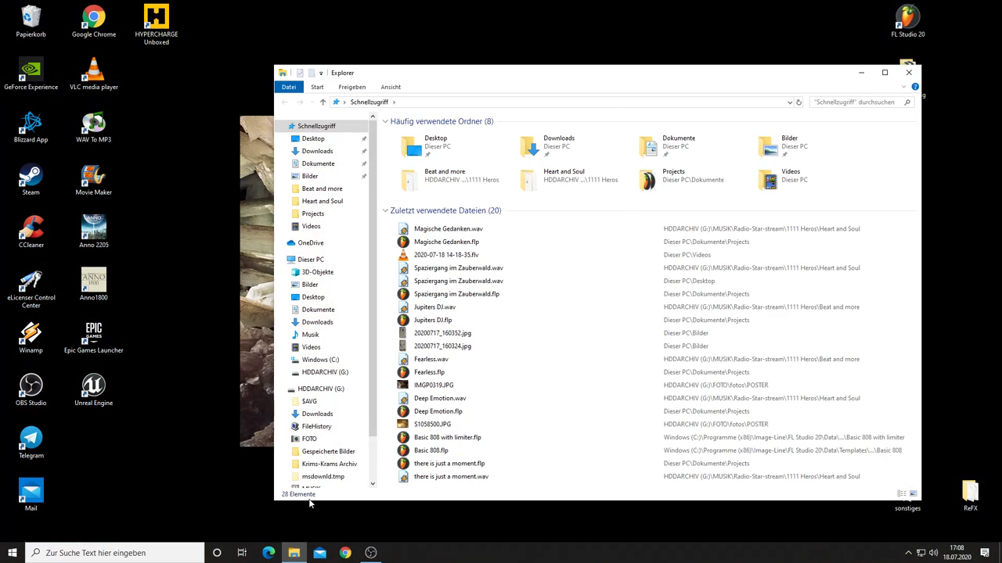
{"action": "left_click", "coordinate": [448, 230]}
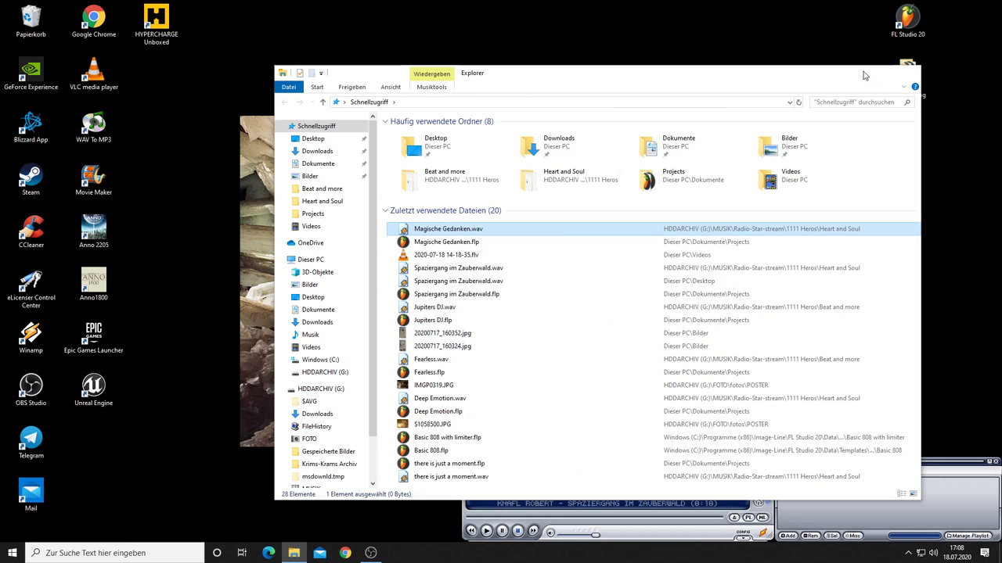
{"action": "left_click", "coordinate": [902, 72]}
Step: Show Winamp's visualizer and move its window down to the desktop's lower-left corner just above the taskbar
{"action": "left_click", "coordinate": [531, 470]}
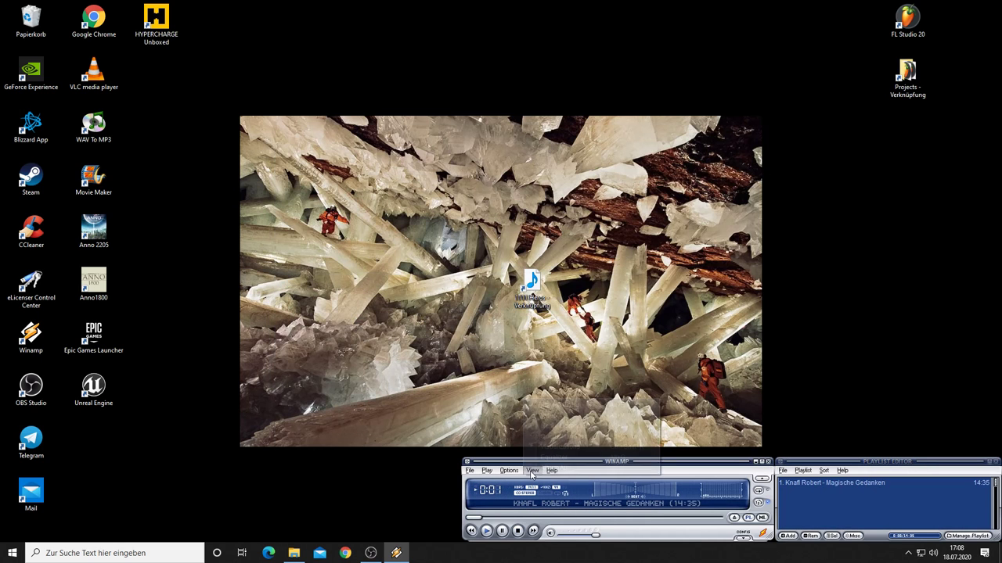
{"action": "left_click", "coordinate": [547, 448]}
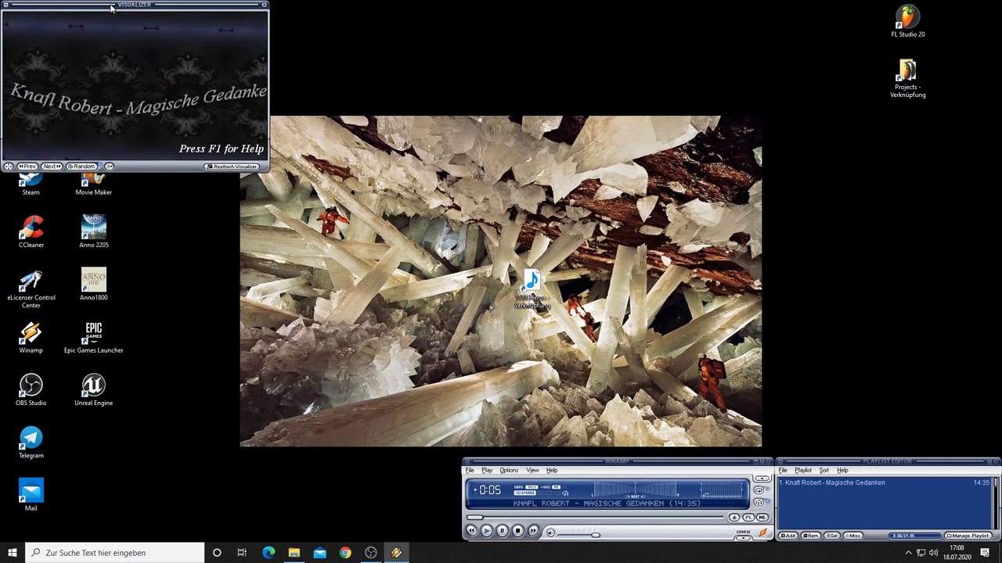
{"action": "left_click_drag", "start_coordinate": [112, 8], "coordinate": [112, 374]}
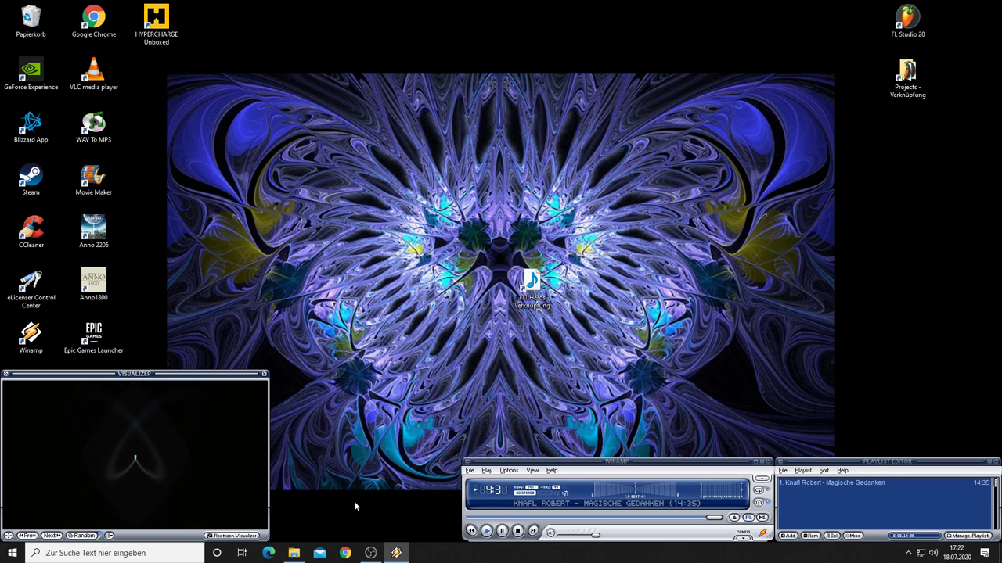
{"action": "left_click", "coordinate": [373, 554]}
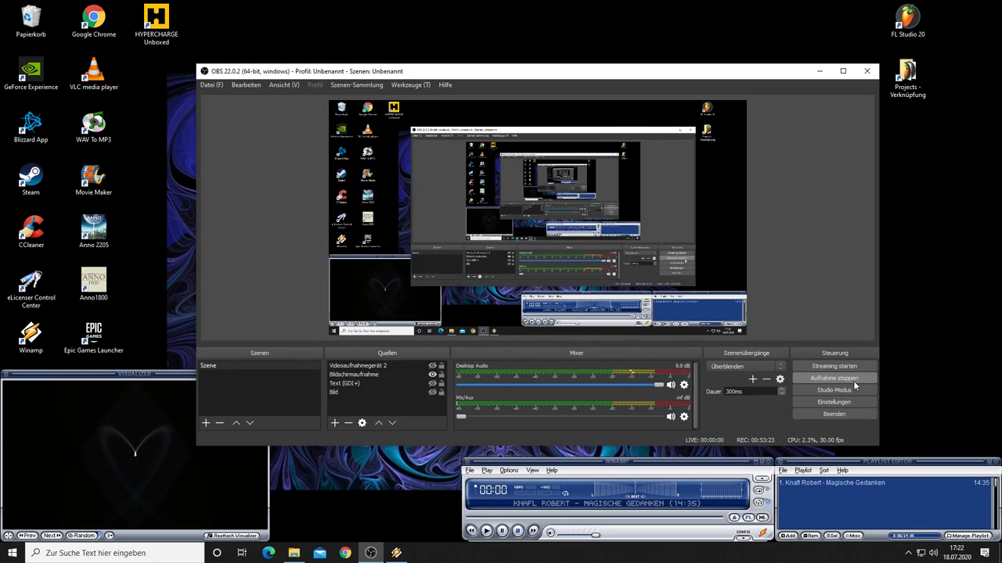